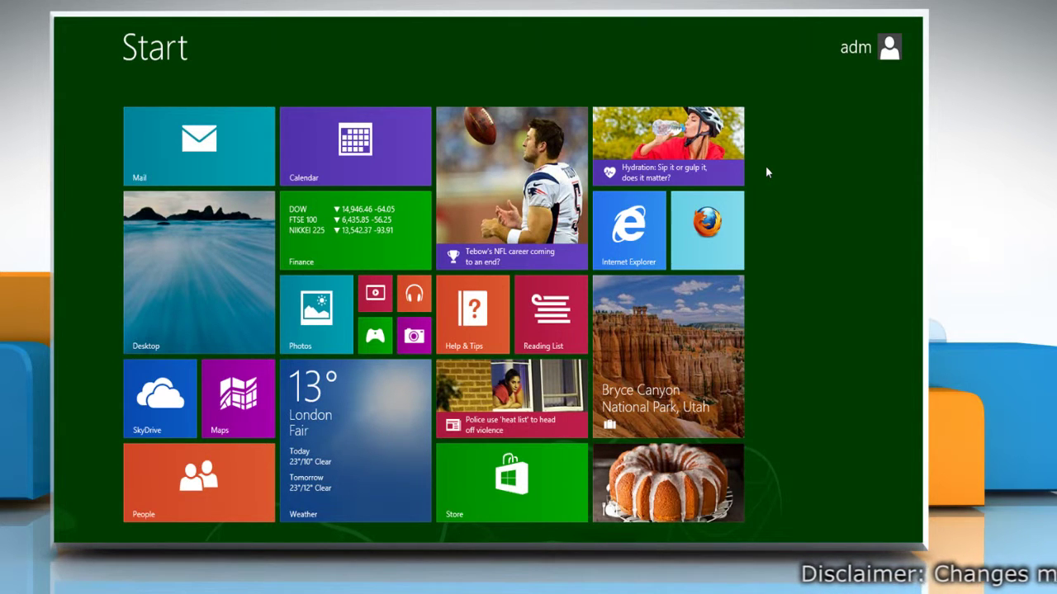
- Create a system restore point described 'new restore point' and close System Properties
{"action": "type", "text": "system restore point"}
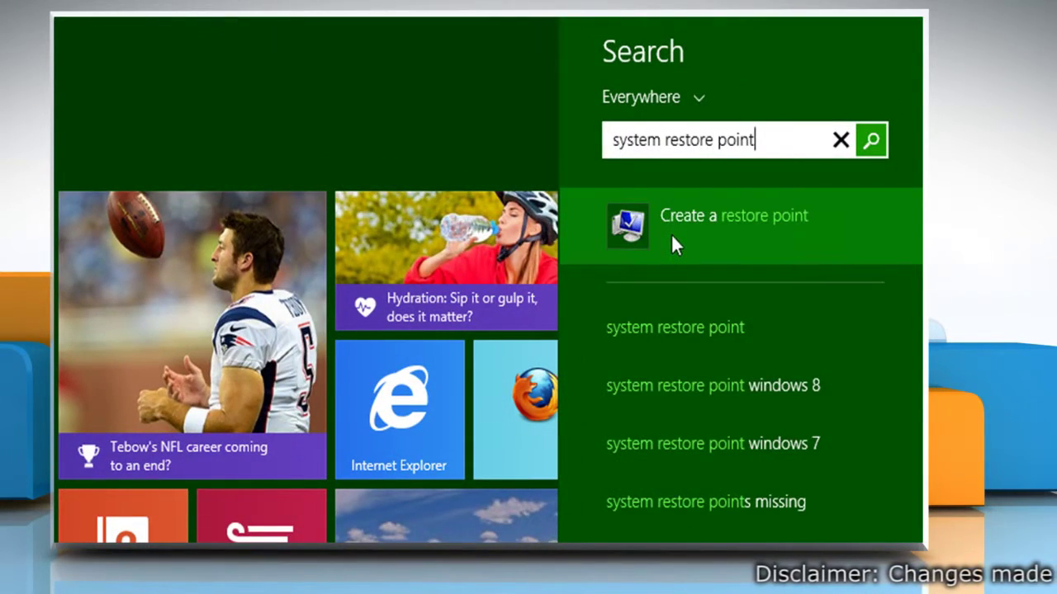
{"action": "left_click", "coordinate": [671, 234]}
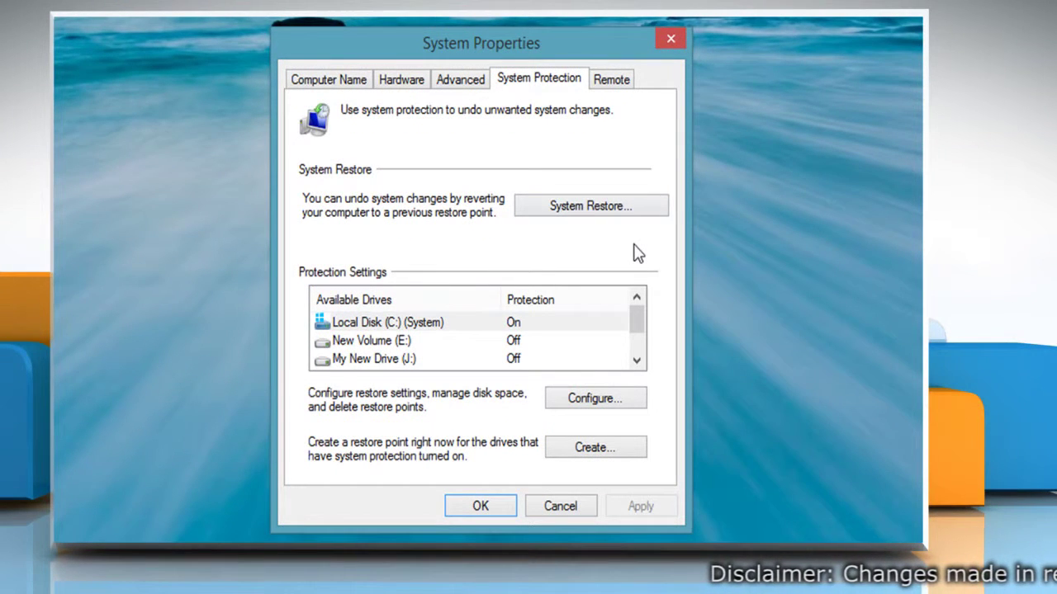
{"action": "left_click", "coordinate": [605, 450]}
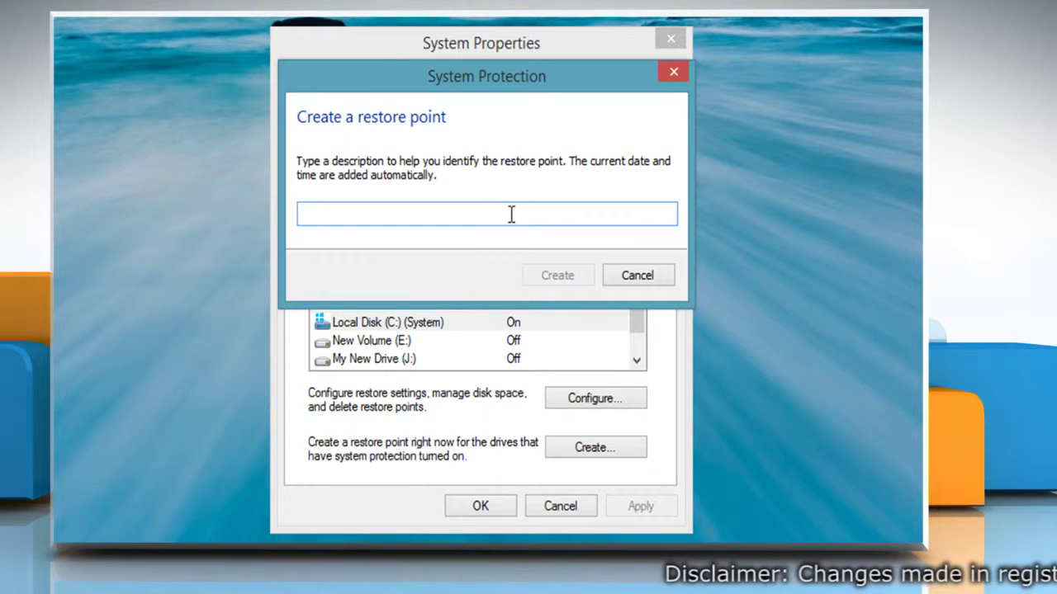
{"action": "type", "text": "new restore point"}
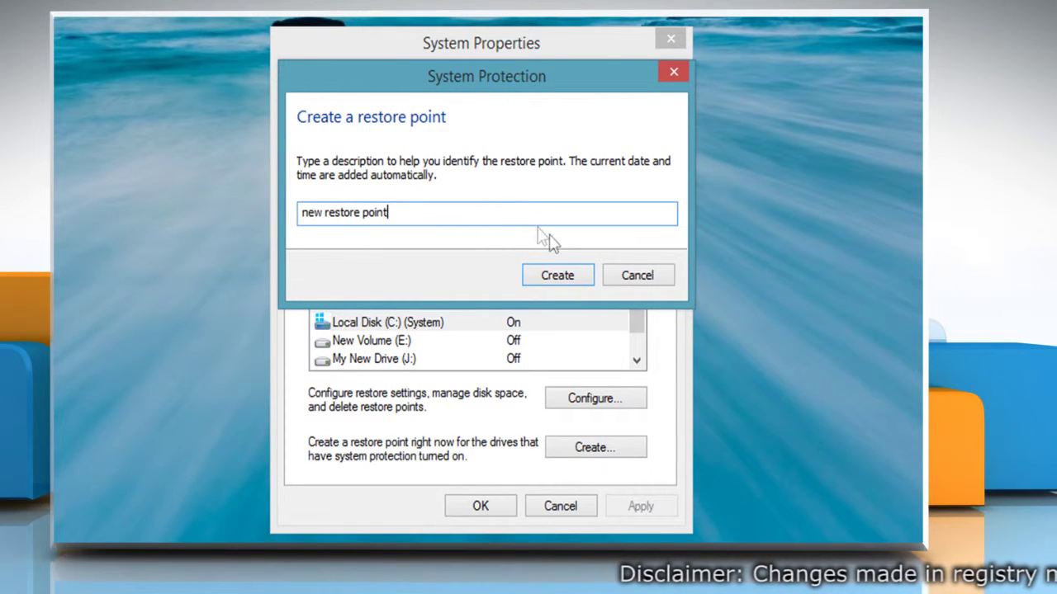
{"action": "left_click", "coordinate": [585, 279]}
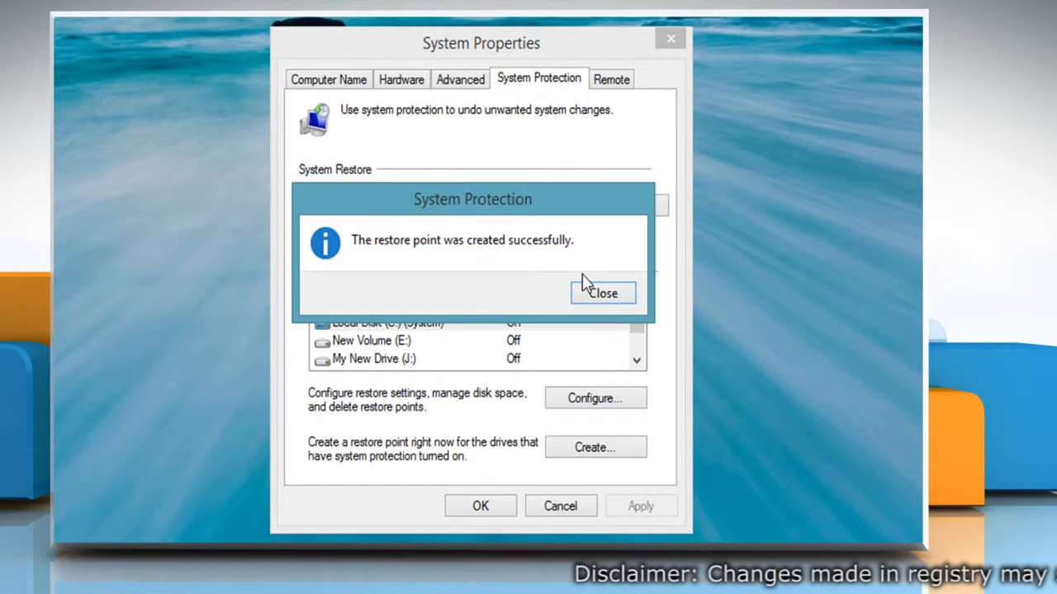
{"action": "left_click", "coordinate": [601, 294]}
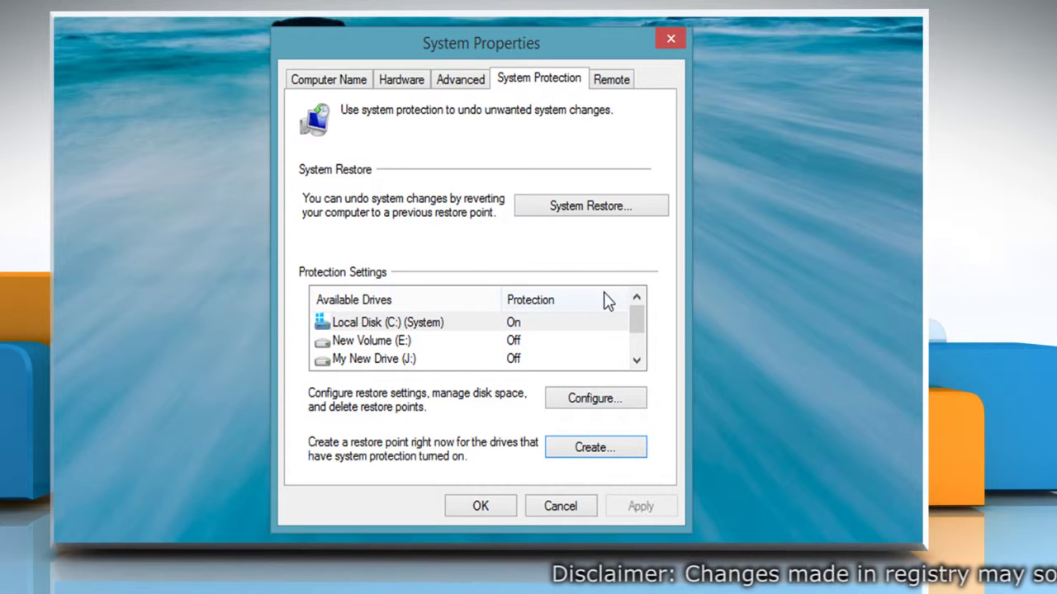
{"action": "left_click", "coordinate": [478, 504]}
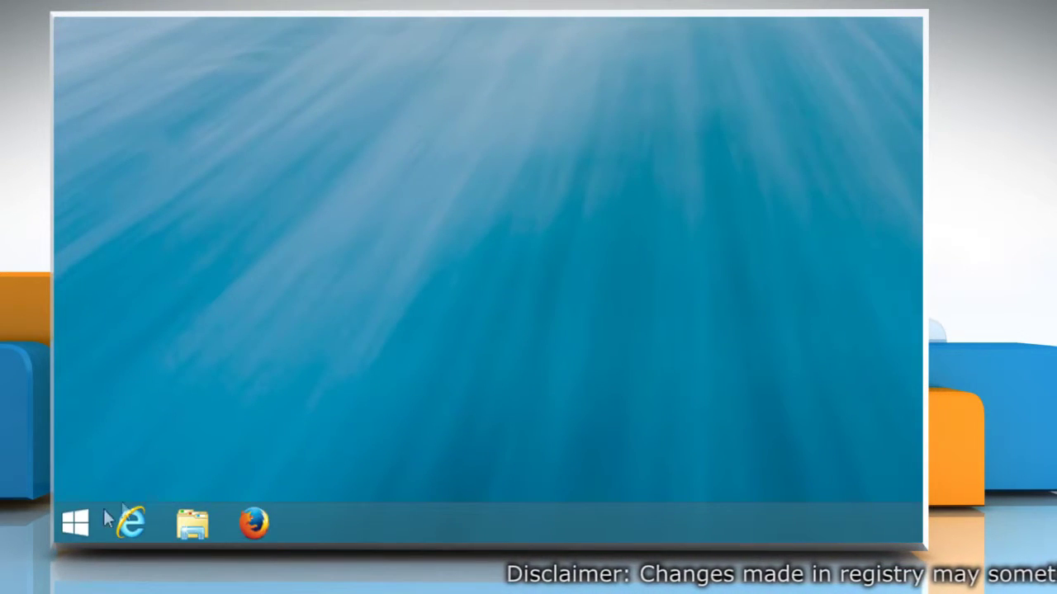
- Open Run from the Start screen's All apps list and enter gpedit.msc
{"action": "left_click", "coordinate": [77, 522]}
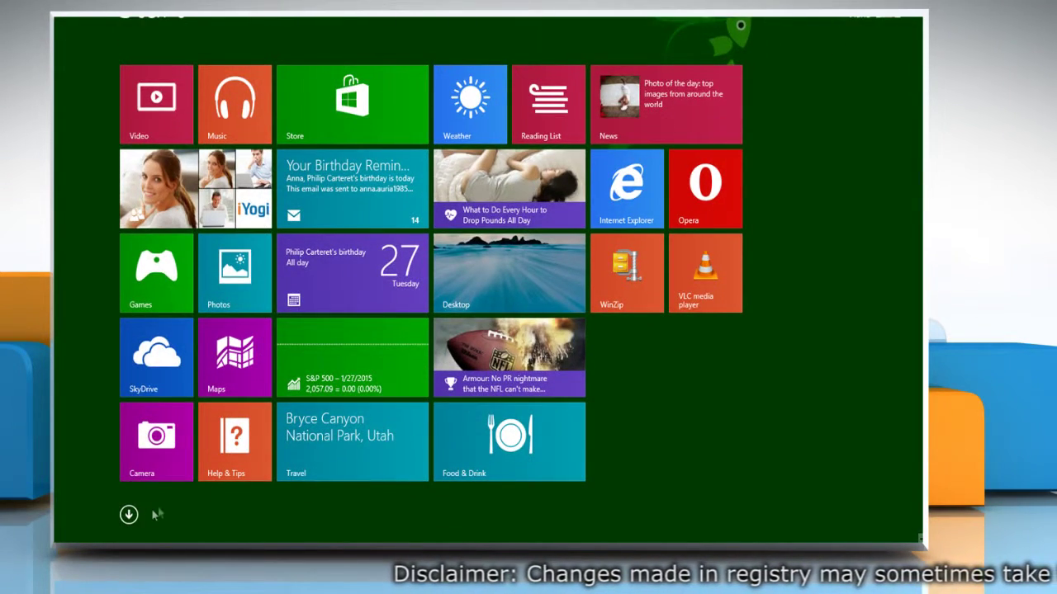
{"action": "left_click", "coordinate": [130, 514]}
{"action": "scroll", "coordinate": [528, 297], "scroll_direction": "down", "scroll_amount": 5}
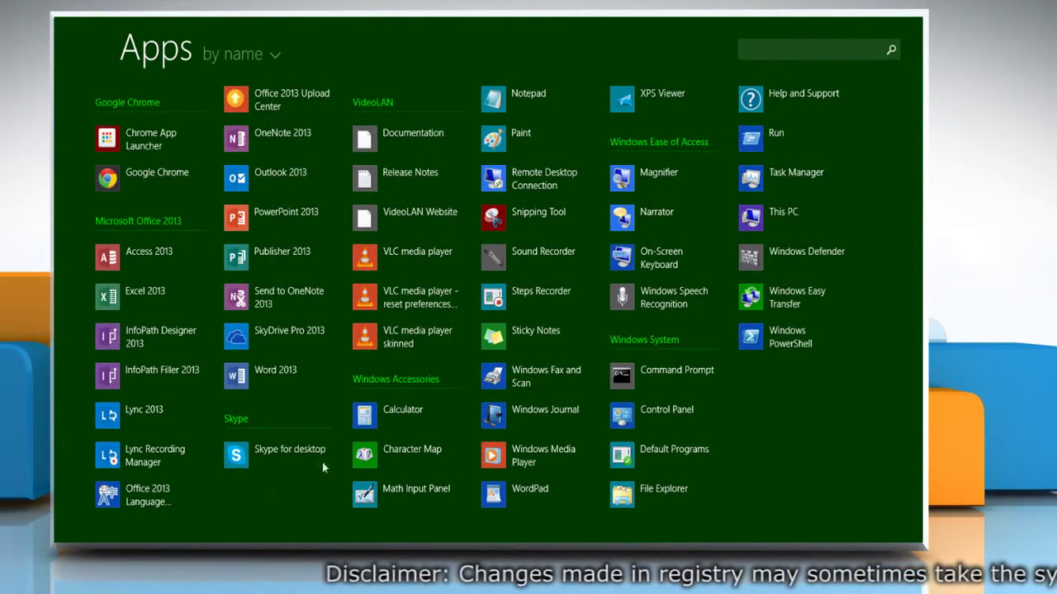
{"action": "left_click", "coordinate": [771, 136]}
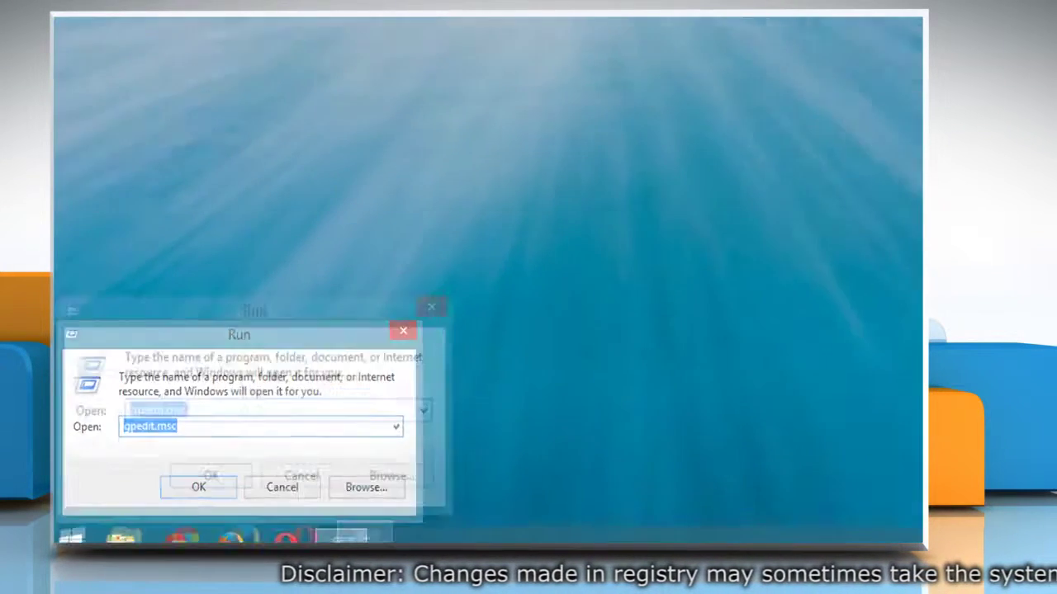
{"action": "key", "text": "BackSpace"}
{"action": "type", "text": "g"}
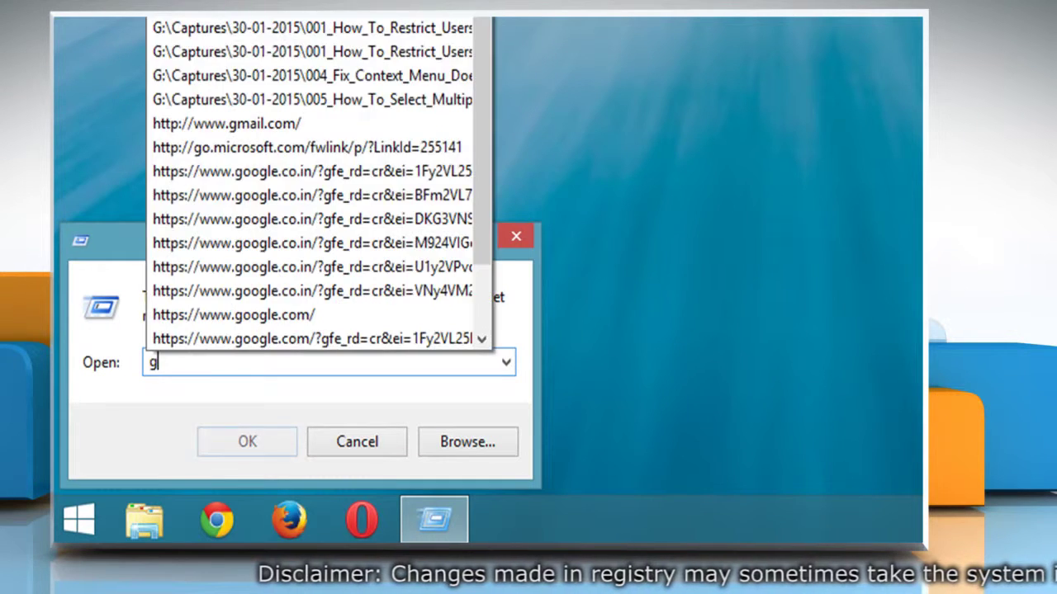
{"action": "type", "text": "pedit.msc"}
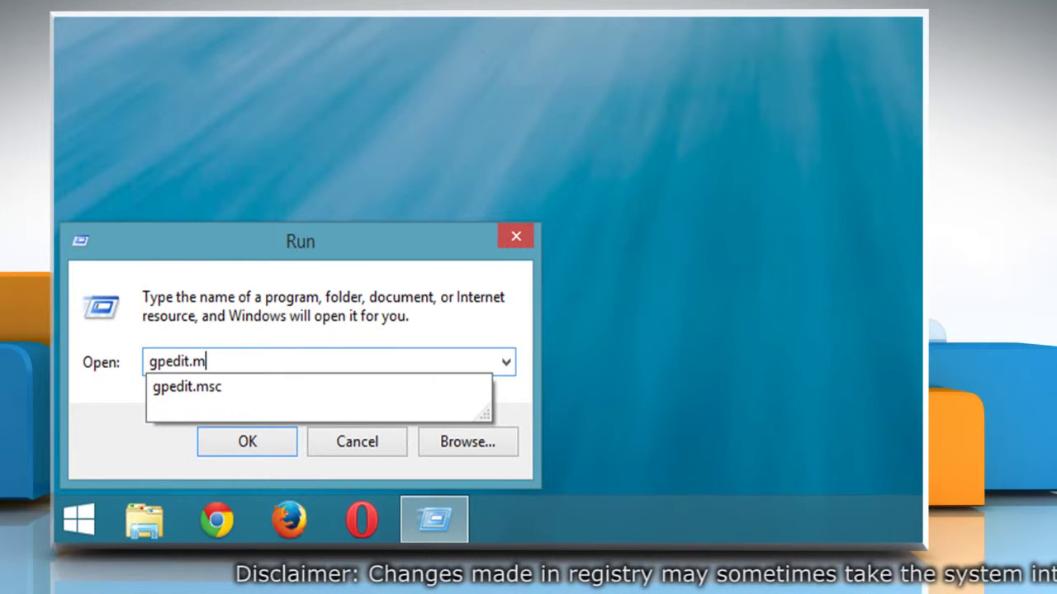
- Enable 'Do not display the password reveal button' under Credential User Interface
{"action": "left_click", "coordinate": [269, 441]}
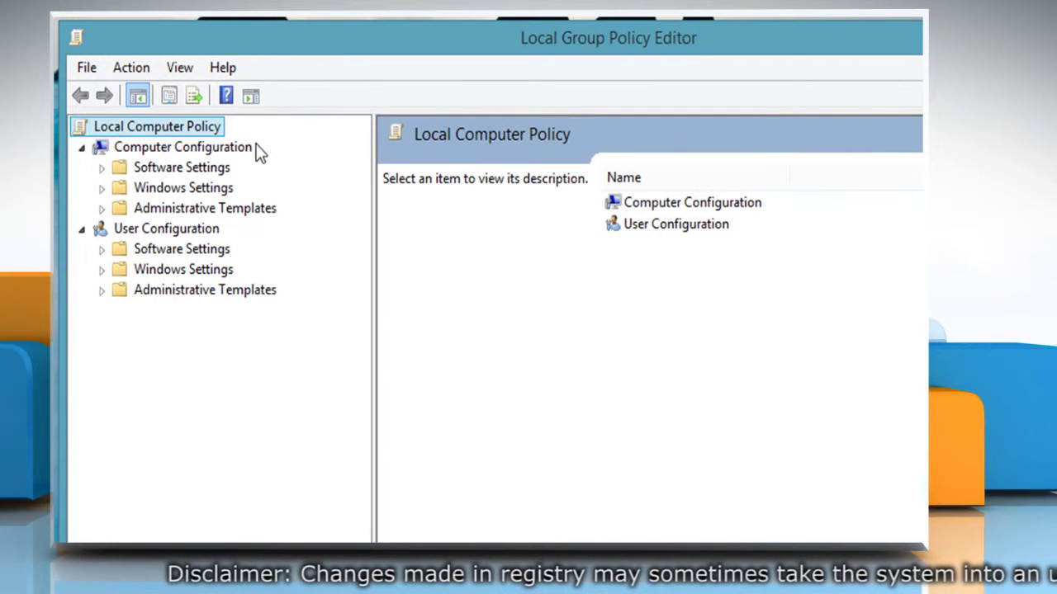
{"action": "left_click", "coordinate": [101, 208]}
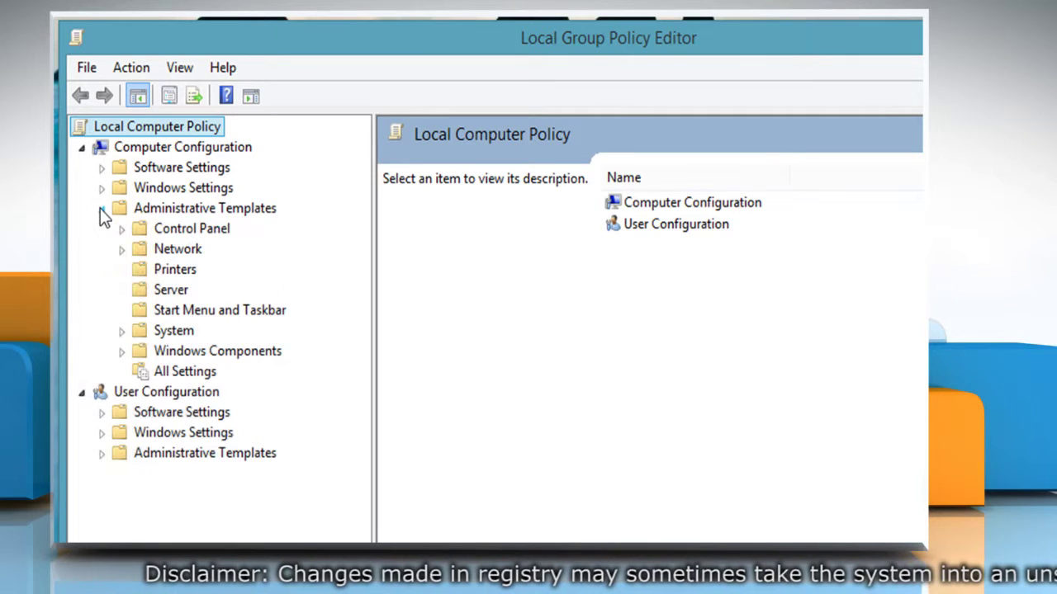
{"action": "left_click", "coordinate": [122, 352]}
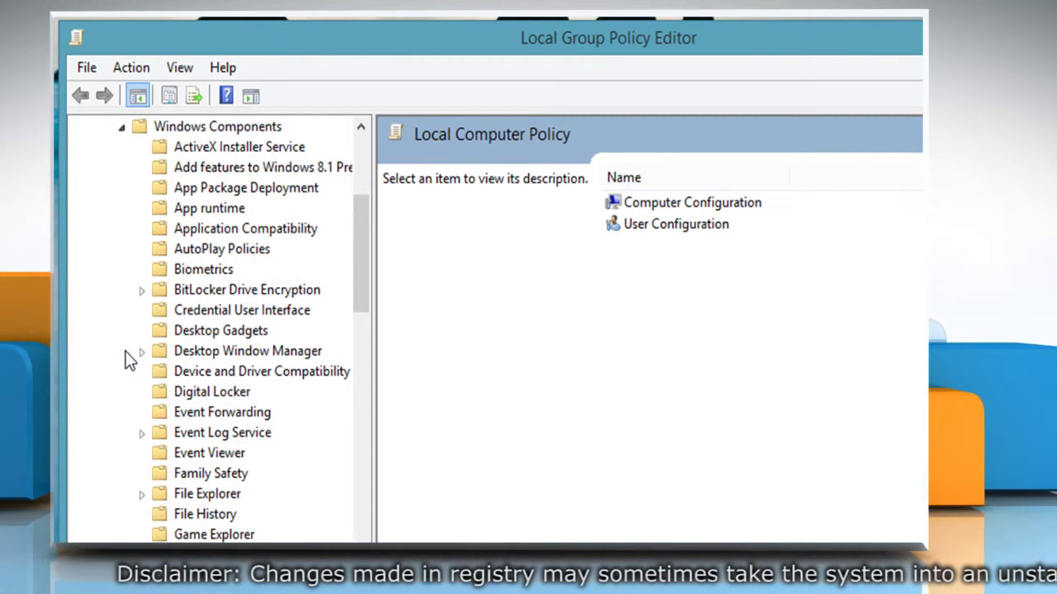
{"action": "left_click", "coordinate": [189, 312]}
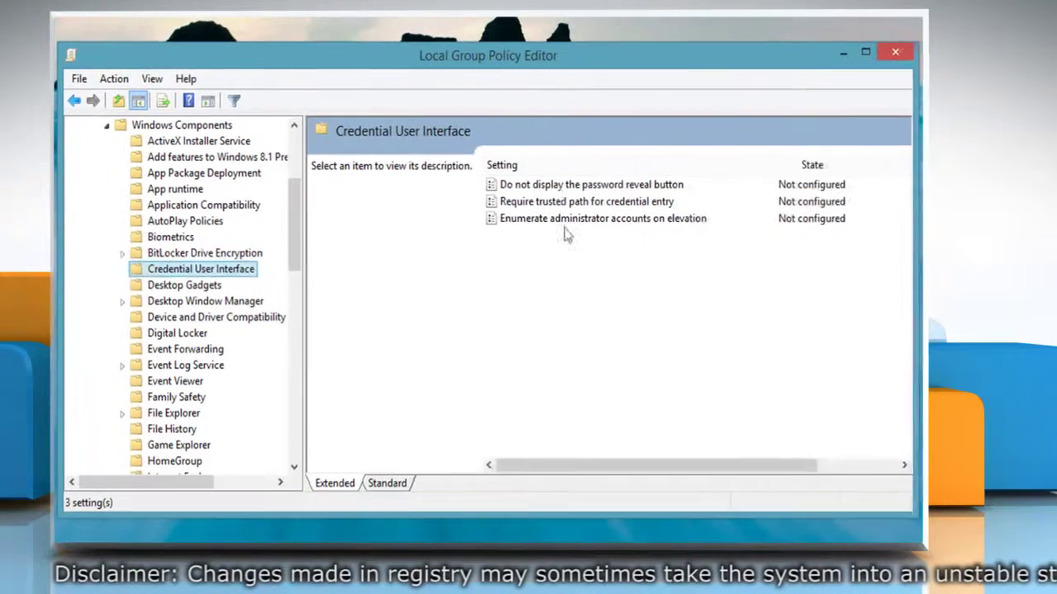
{"action": "left_click", "coordinate": [559, 188]}
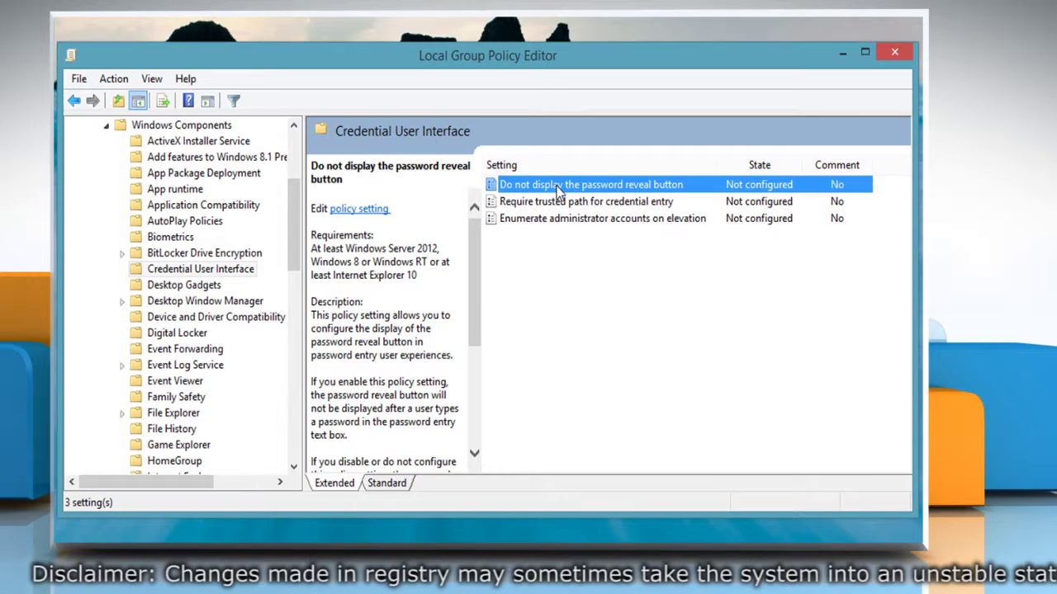
{"action": "double_click", "coordinate": [559, 188]}
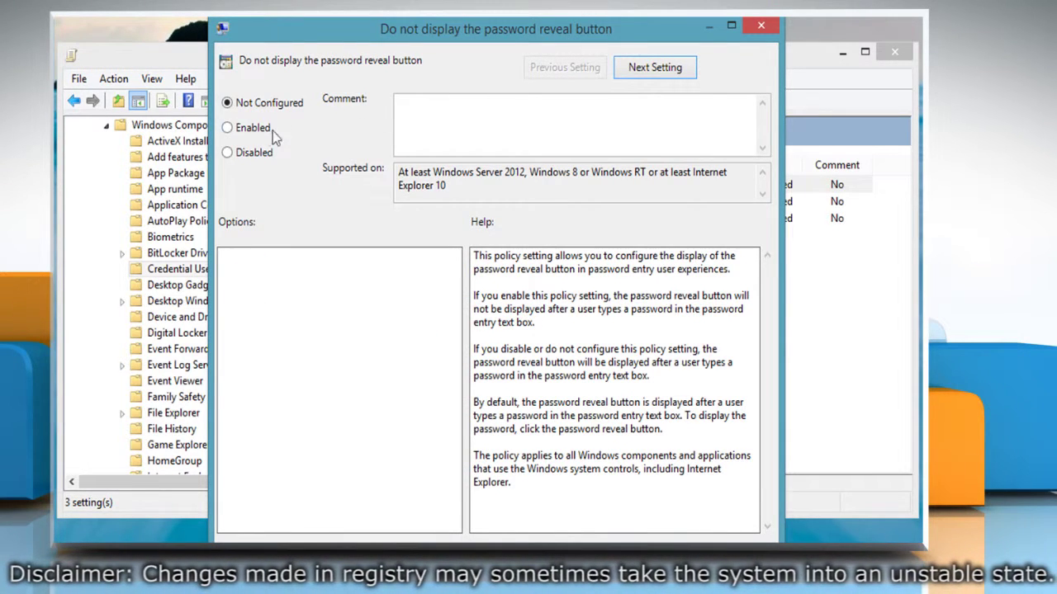
{"action": "left_click", "coordinate": [229, 130]}
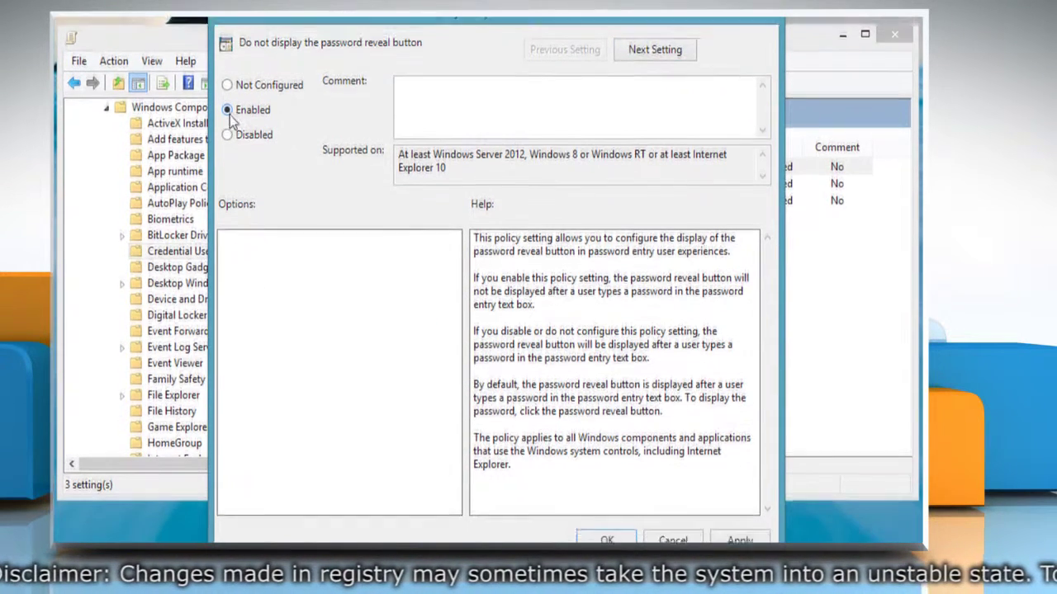
{"action": "left_click", "coordinate": [600, 520]}
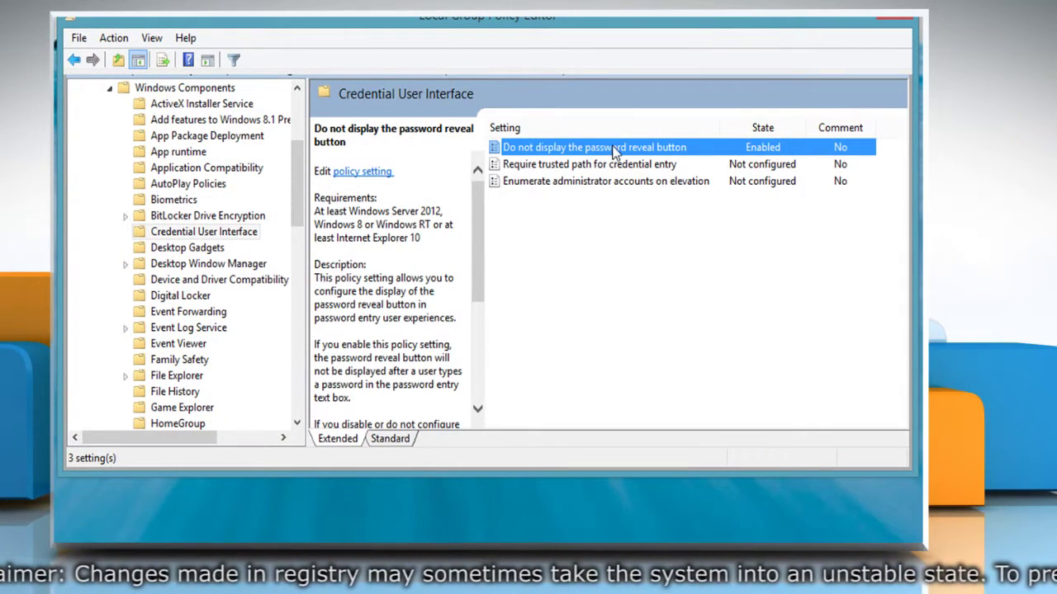
- Reset the password reveal button policy to Not Configured and close the editor
{"action": "double_click", "coordinate": [615, 153]}
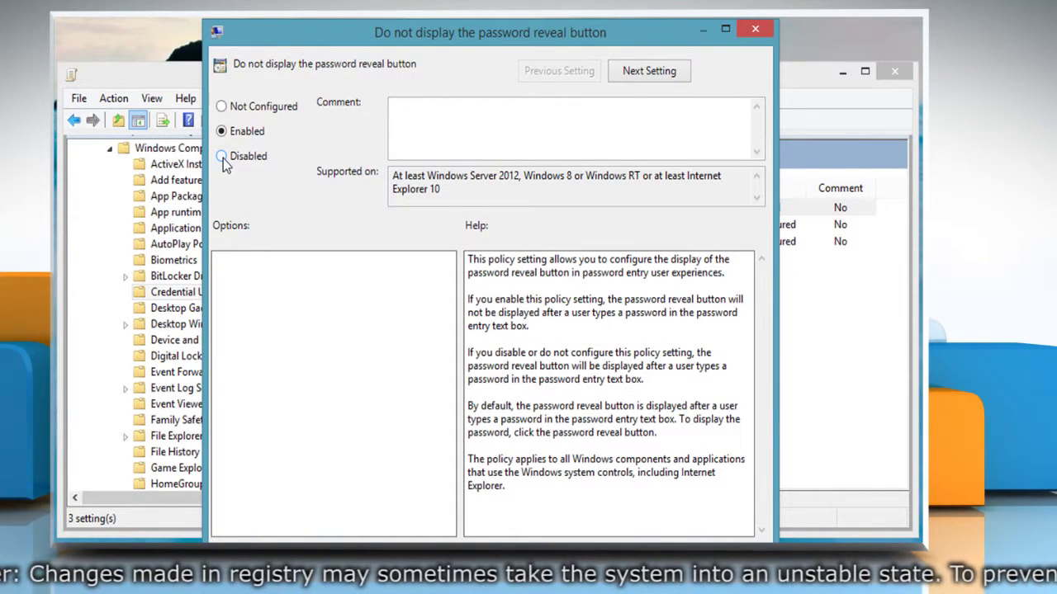
{"action": "left_click", "coordinate": [222, 107]}
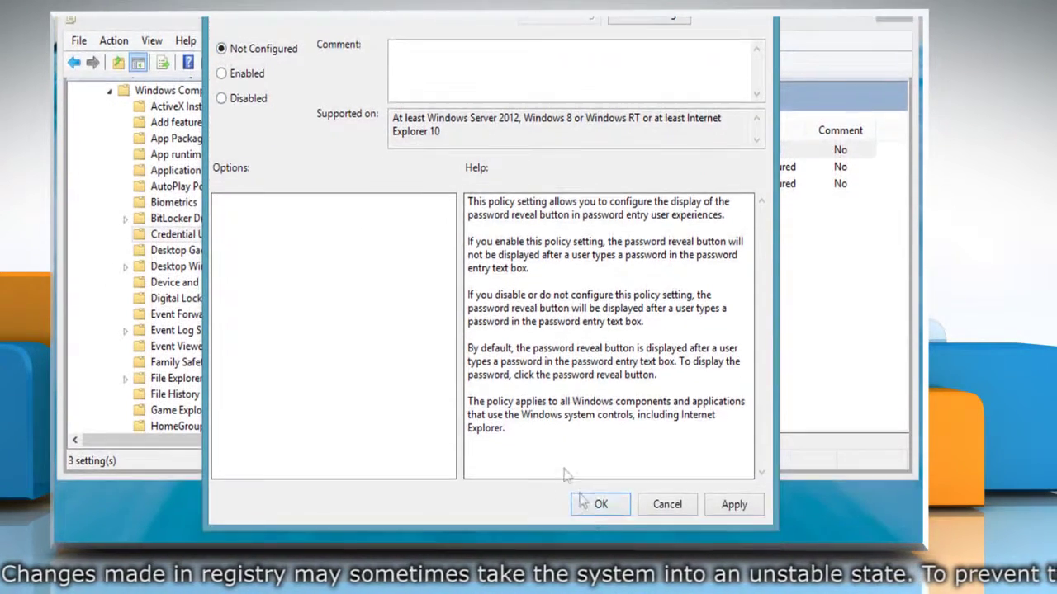
{"action": "left_click", "coordinate": [582, 502]}
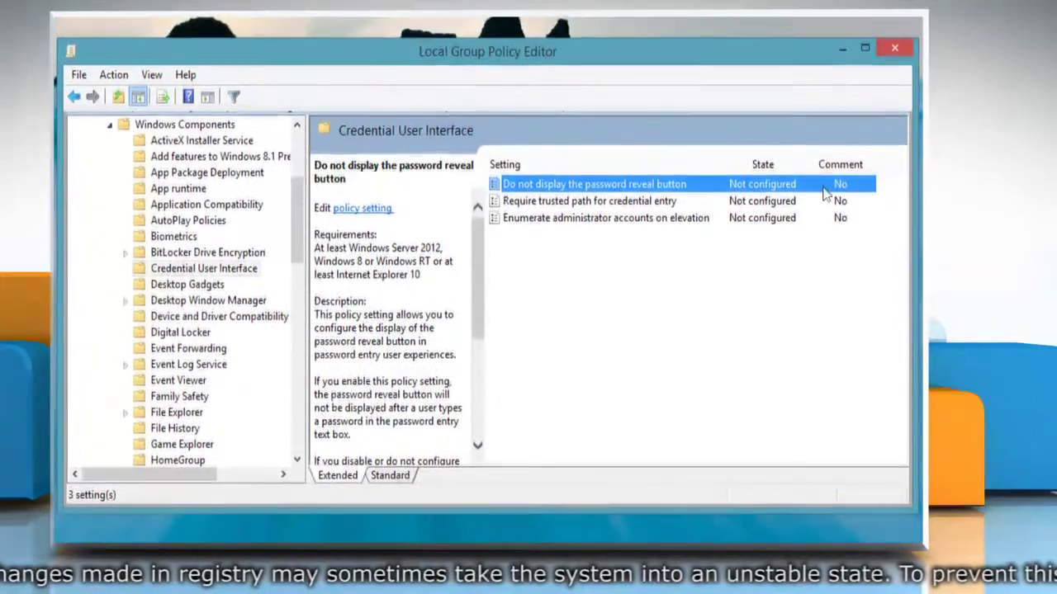
{"action": "left_click", "coordinate": [896, 52]}
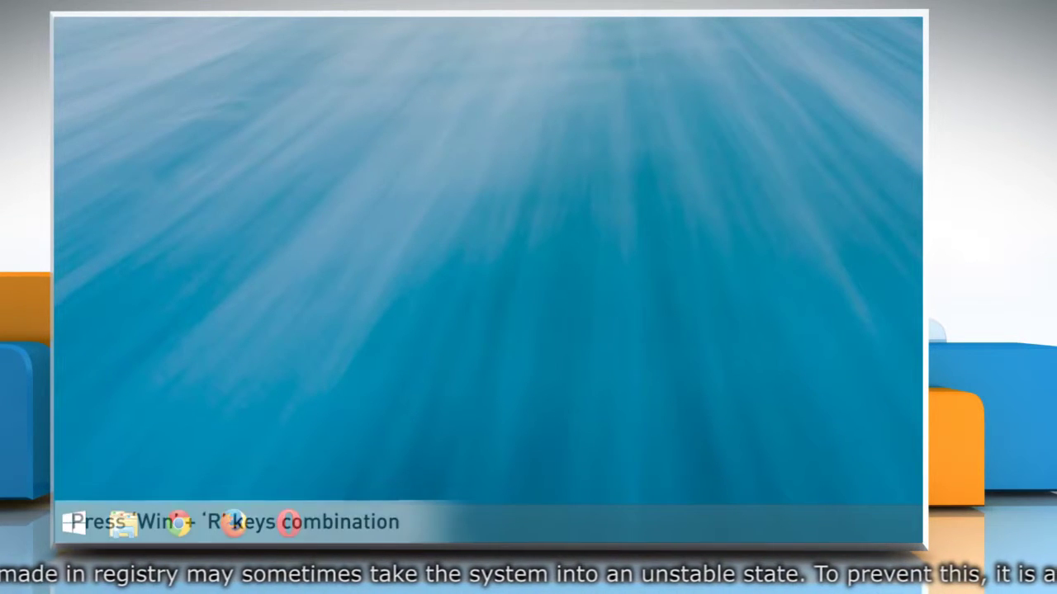
- Launch regedit.exe from the Win+R Run box
{"action": "key", "text": "super+r"}
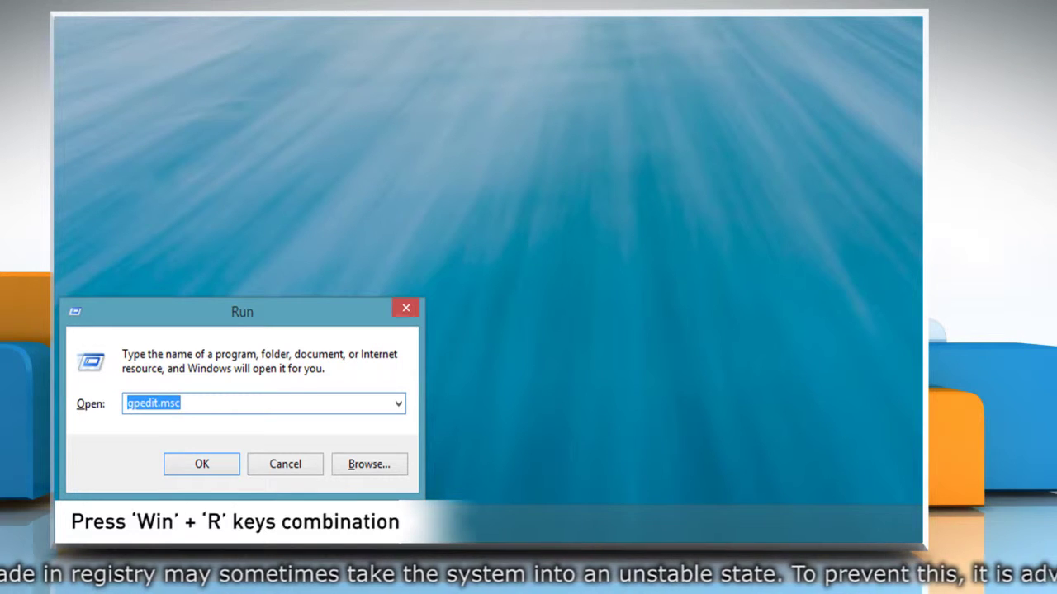
{"action": "key", "text": "BackSpace"}
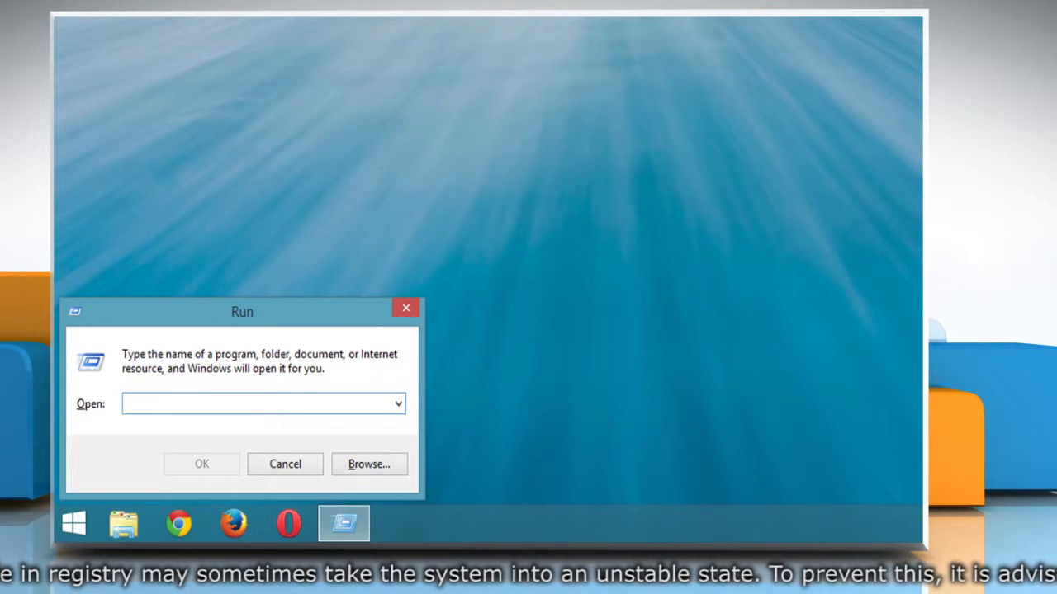
{"action": "type", "text": "reg"}
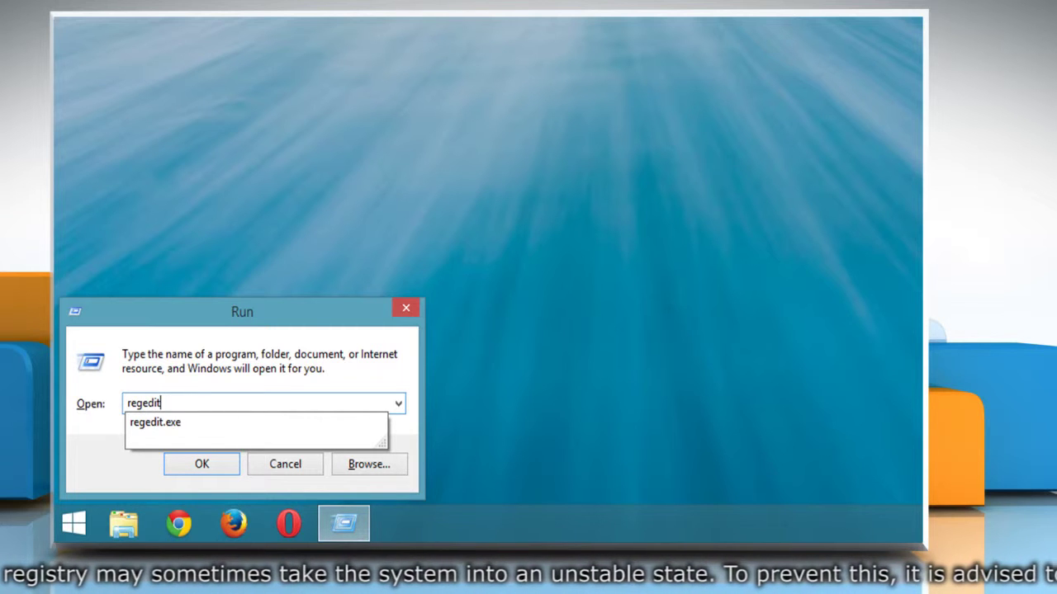
{"action": "type", "text": "edit"}
{"action": "left_click", "coordinate": [155, 422]}
{"action": "left_click", "coordinate": [208, 464]}
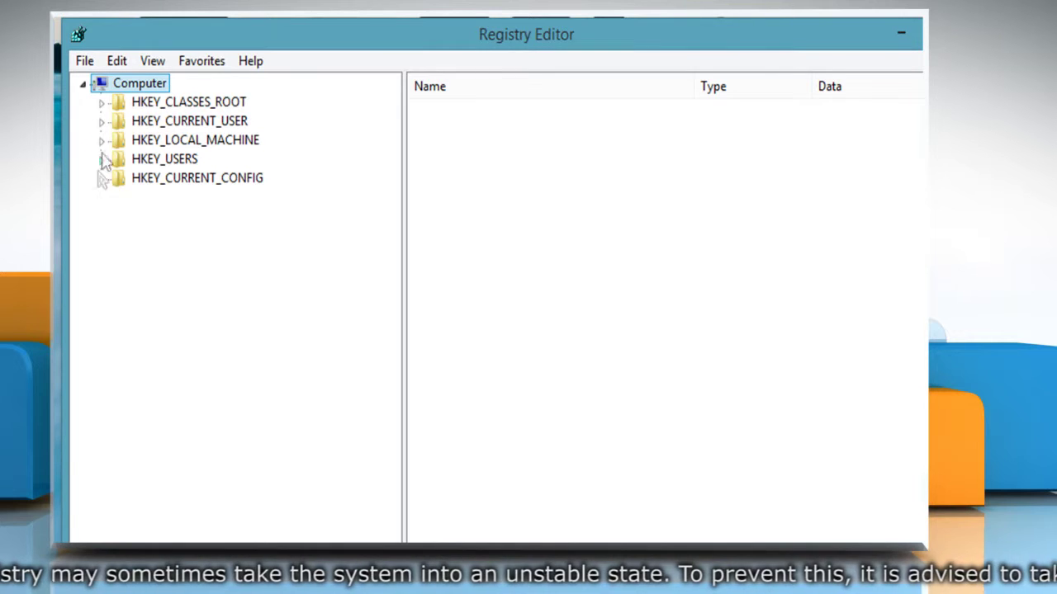
- Expand HKEY_LOCAL_MACHINE\SOFTWARE\Policies\Microsoft and select the Windows key
{"action": "left_click", "coordinate": [101, 141]}
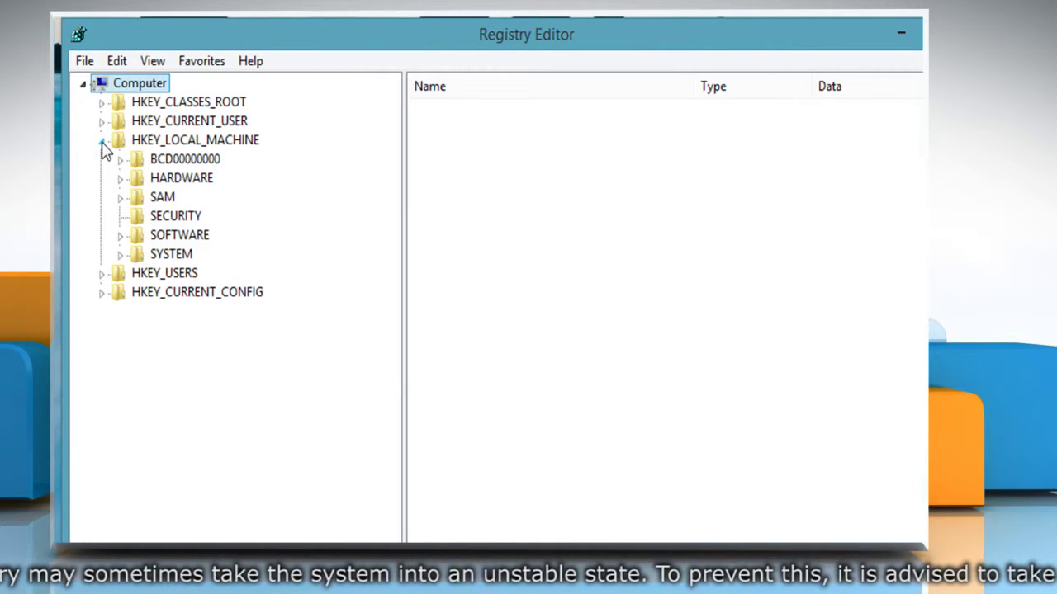
{"action": "left_click", "coordinate": [120, 236]}
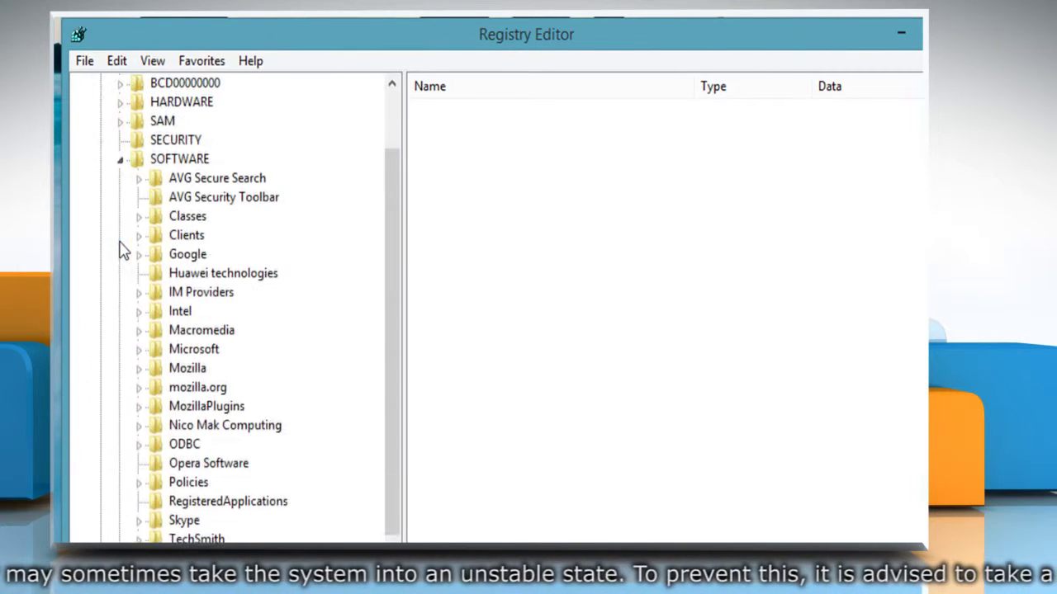
{"action": "left_click", "coordinate": [139, 435]}
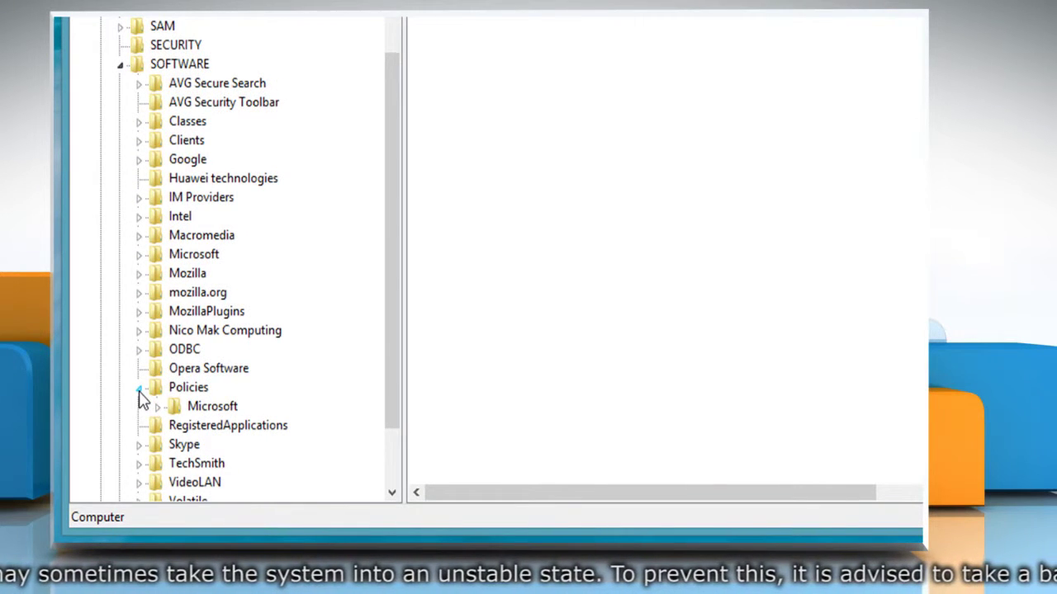
{"action": "left_click", "coordinate": [157, 406]}
{"action": "left_click", "coordinate": [175, 464]}
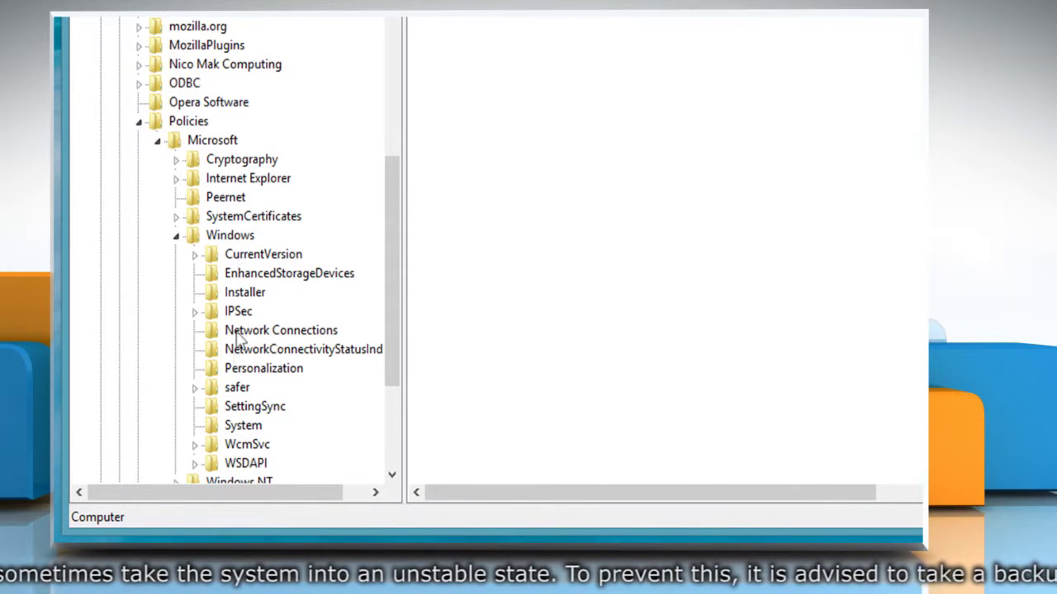
{"action": "left_click", "coordinate": [225, 239]}
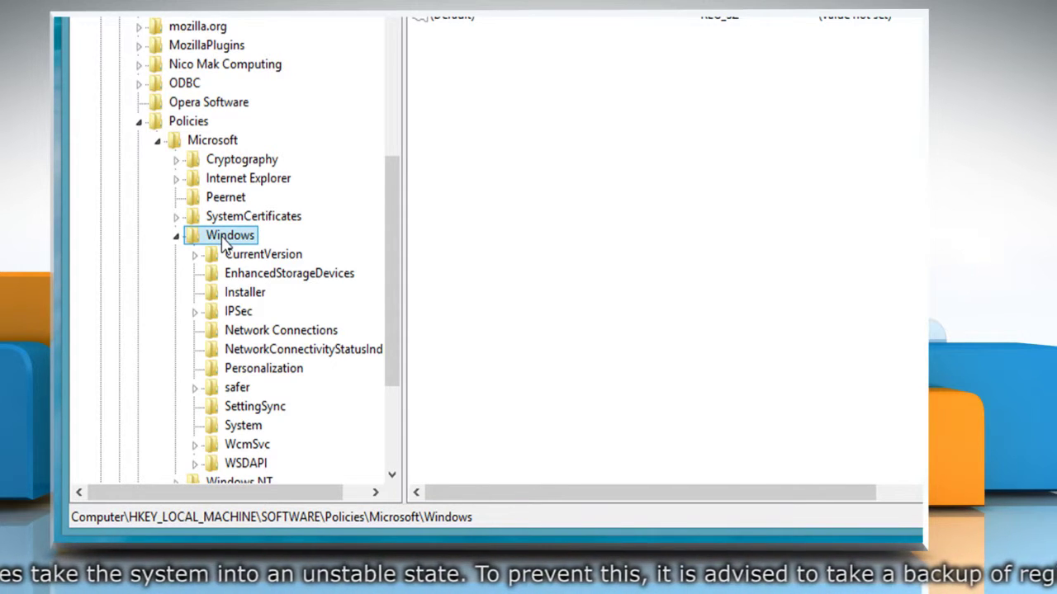
- Add a new key named CredUI under the Windows key
{"action": "right_click", "coordinate": [468, 165]}
{"action": "mouse_move", "coordinate": [507, 177]}
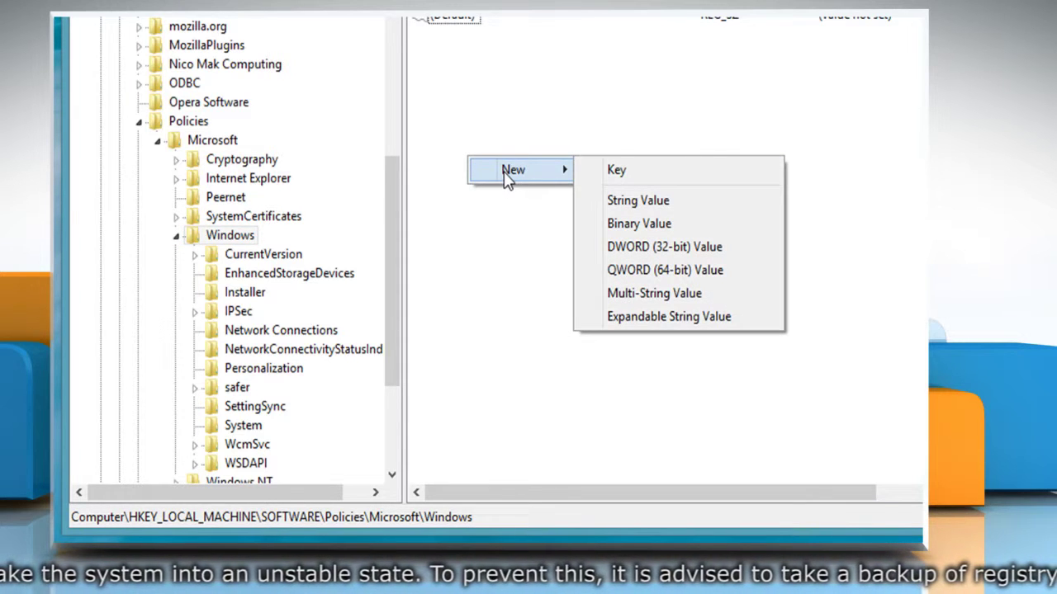
{"action": "left_click", "coordinate": [634, 177]}
{"action": "type", "text": "CredUI"}
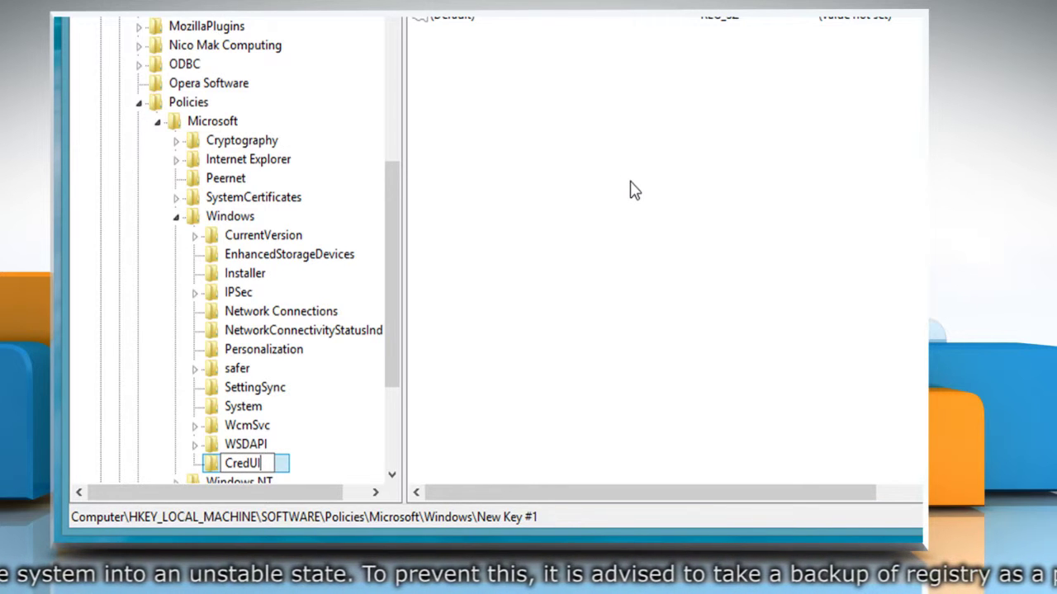
{"action": "key", "text": "Return"}
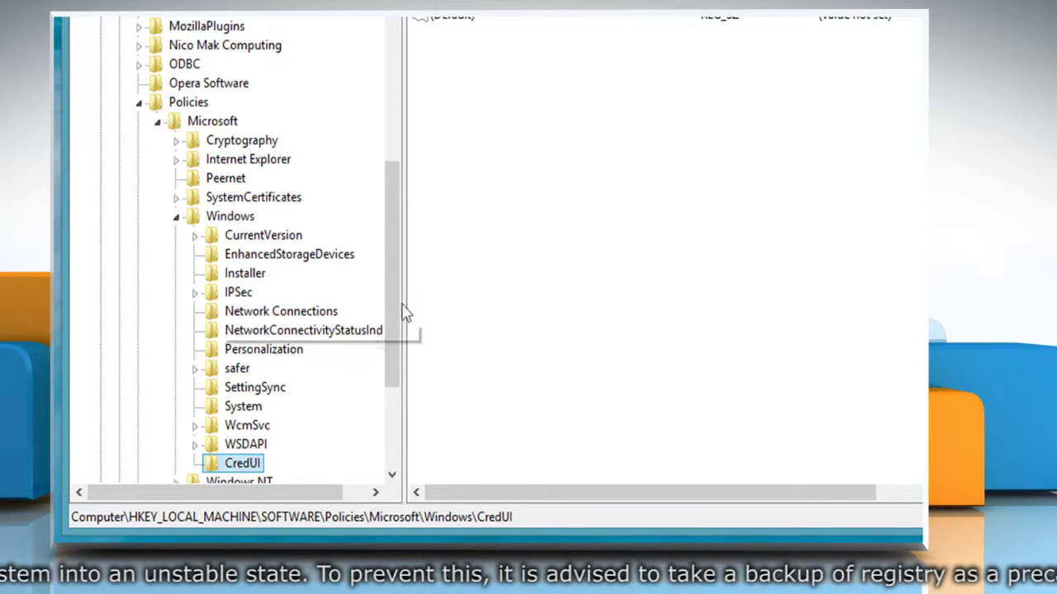
- Add a DWORD (32-bit) value DisablePasswordReveal in CredUI with data 1
{"action": "left_click", "coordinate": [481, 213]}
{"action": "right_click", "coordinate": [483, 213]}
{"action": "mouse_move", "coordinate": [507, 218]}
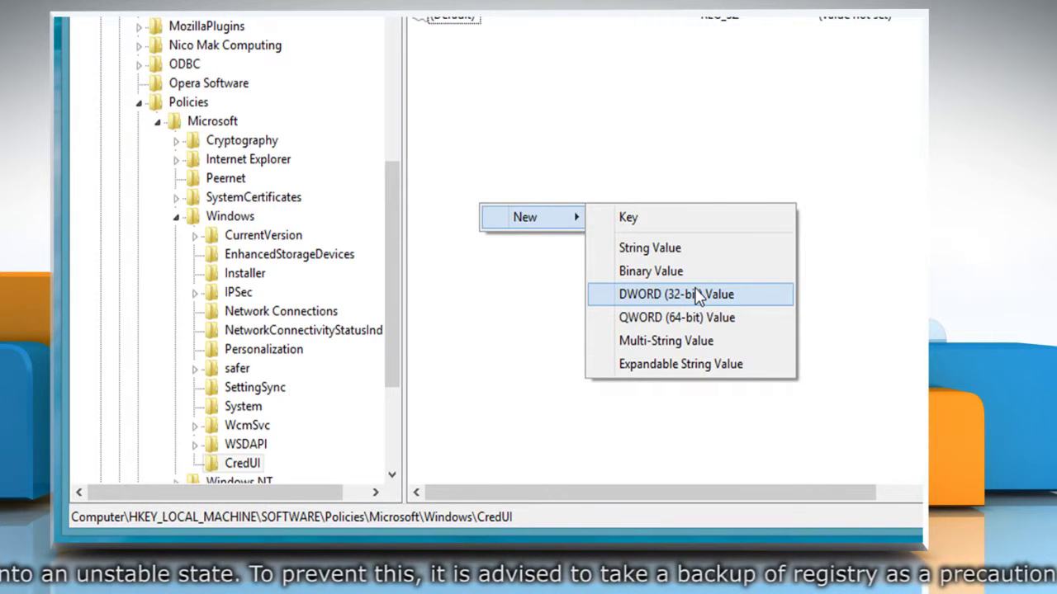
{"action": "left_click", "coordinate": [697, 295]}
{"action": "type", "text": "DisablePasswordReveal"}
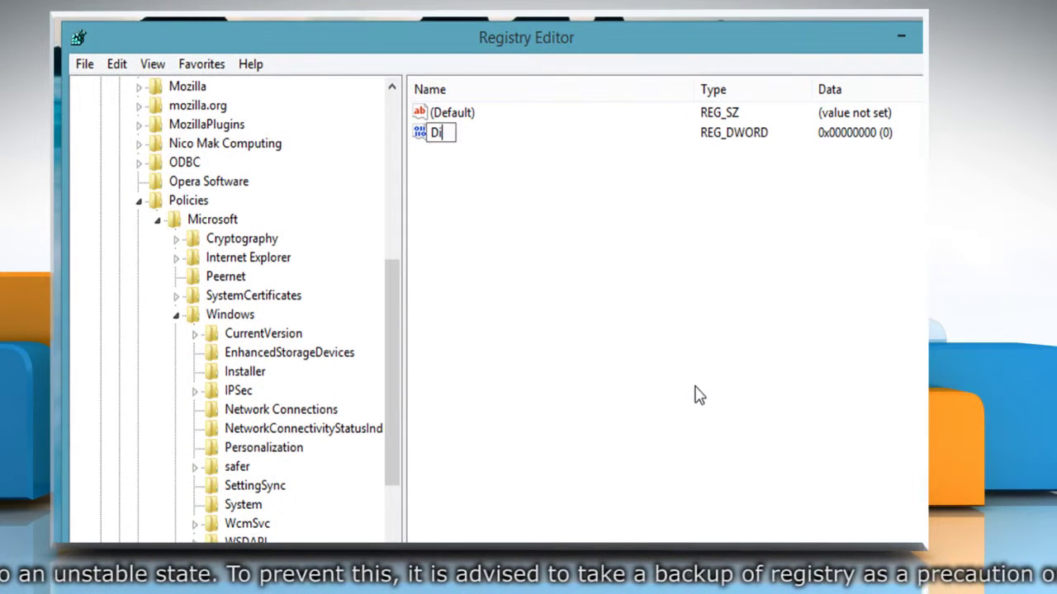
{"action": "key", "text": "Return"}
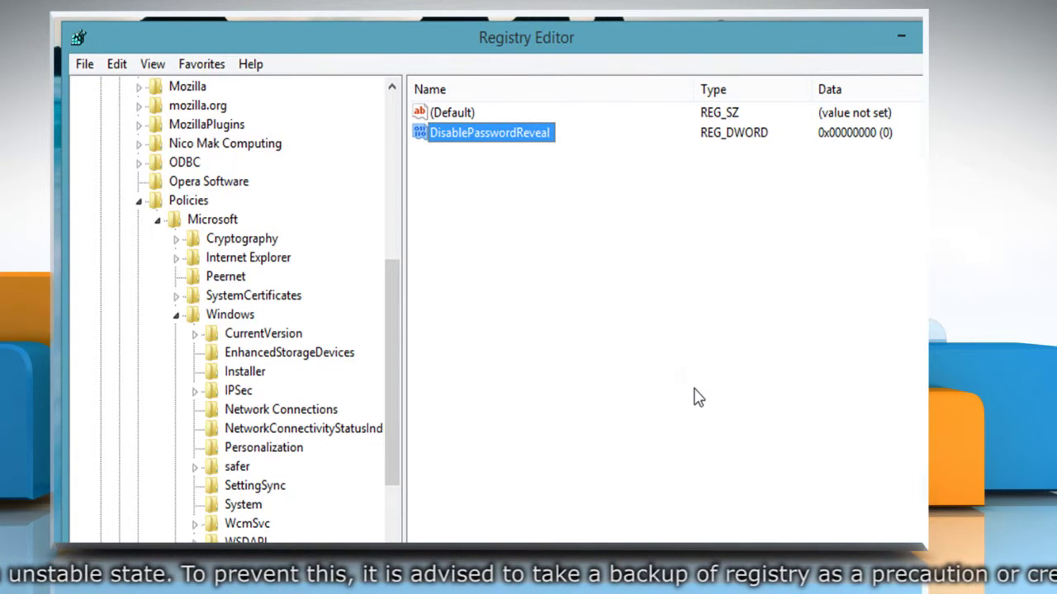
{"action": "double_click", "coordinate": [467, 145]}
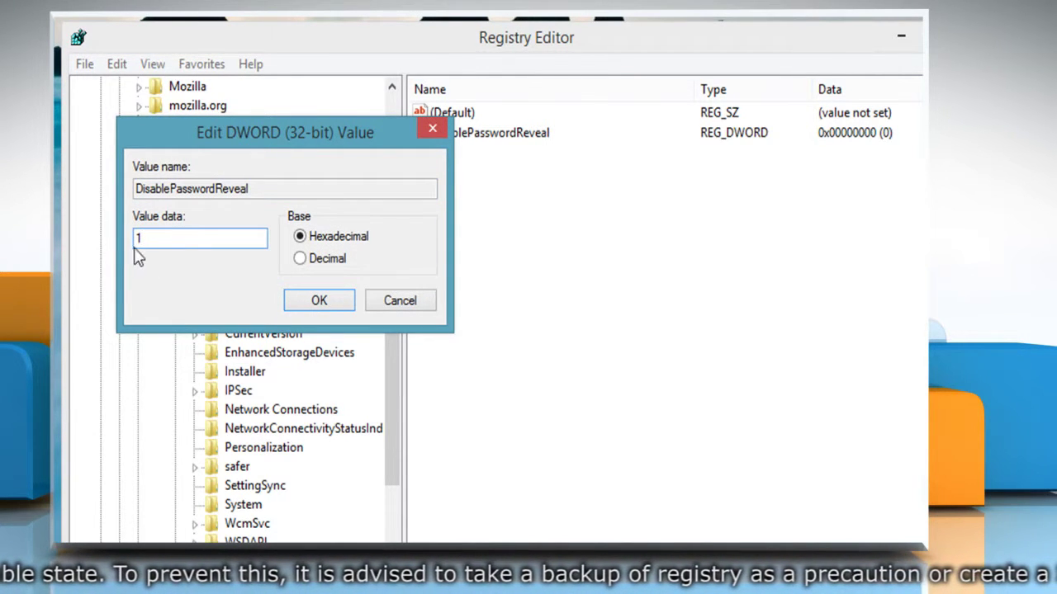
{"action": "left_click", "coordinate": [323, 311]}
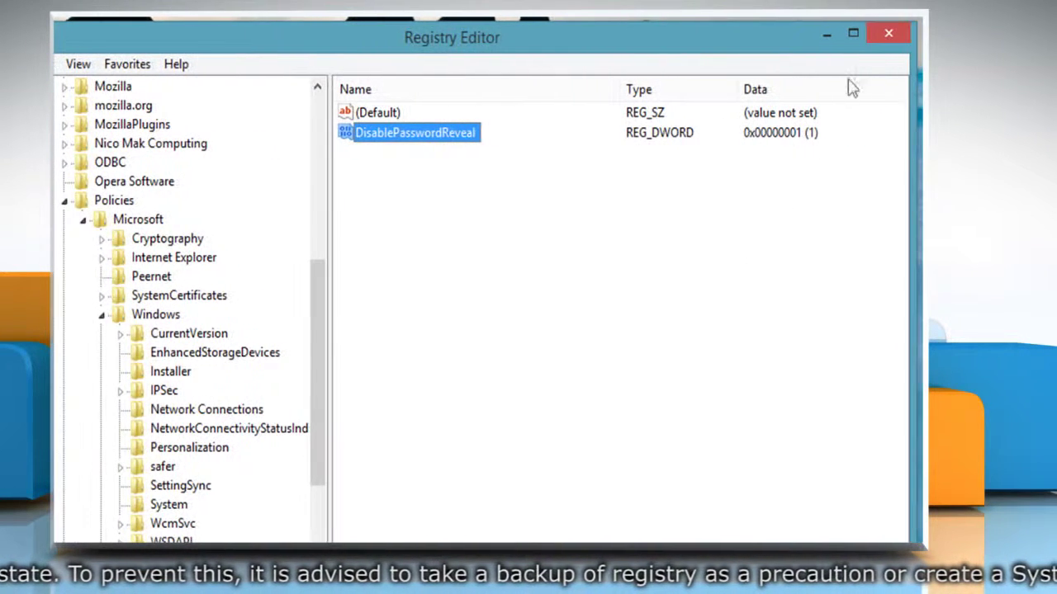
- Close Registry Editor and bring up the Run box again
{"action": "left_click", "coordinate": [888, 37]}
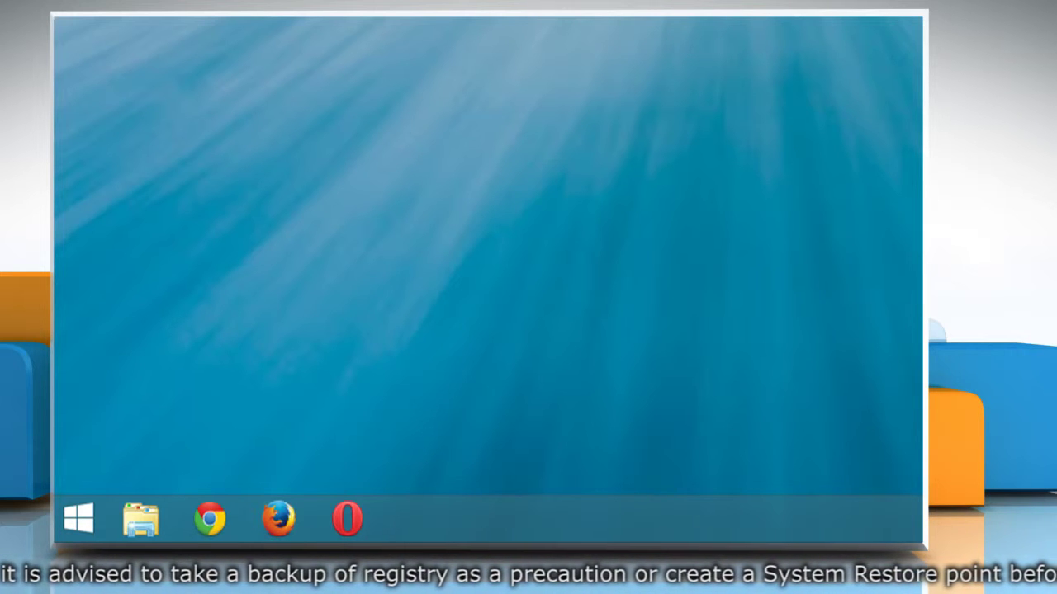
{"action": "key", "text": "super+r"}
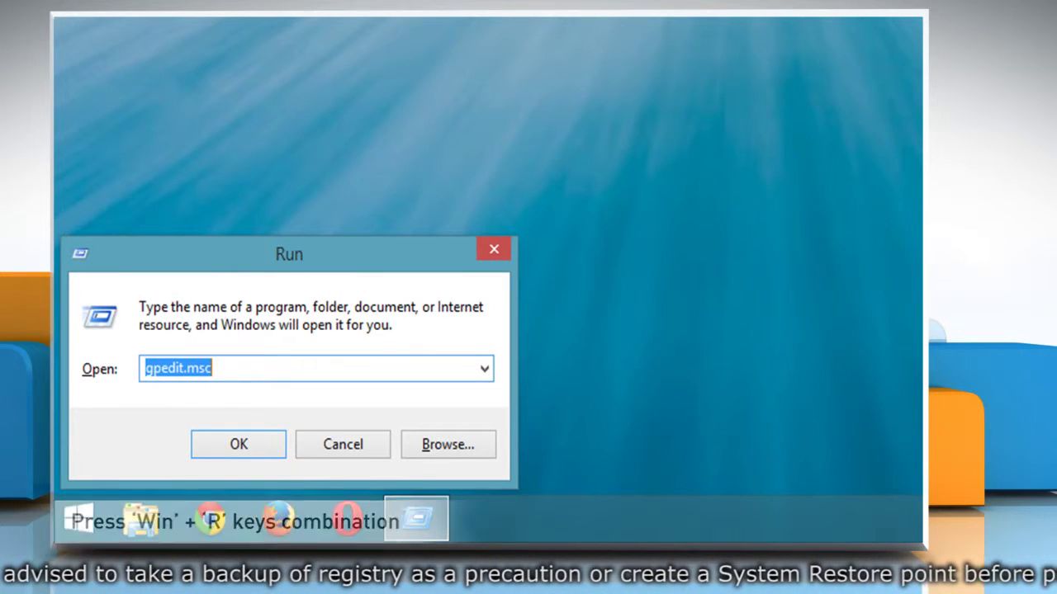
- Replace the Run command with gpedit.msc and launch it
{"action": "key", "text": "BackSpace"}
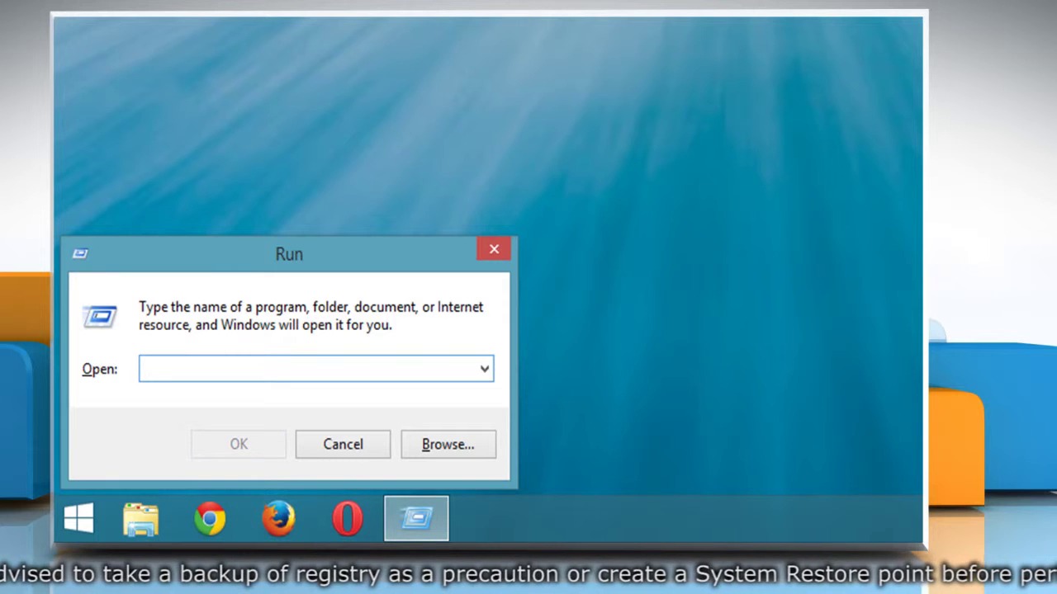
{"action": "type", "text": "gped"}
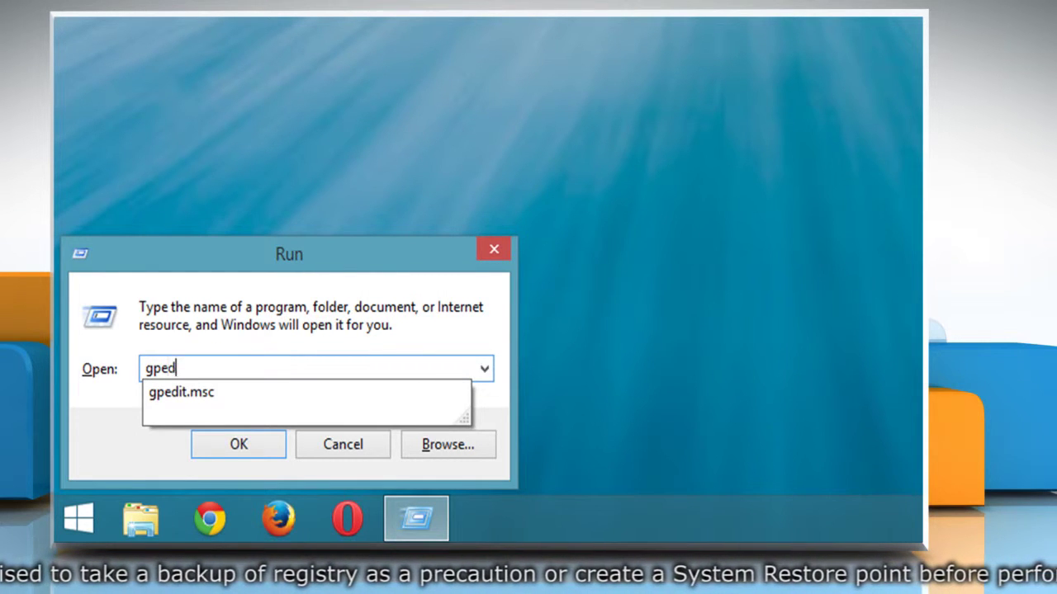
{"action": "type", "text": "it.msc"}
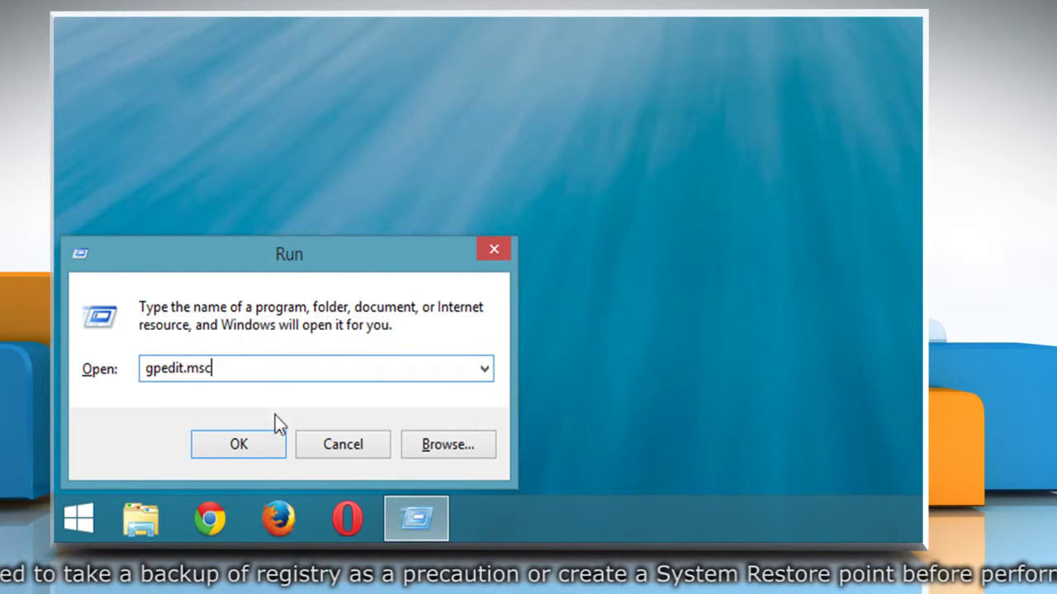
{"action": "left_click", "coordinate": [235, 446]}
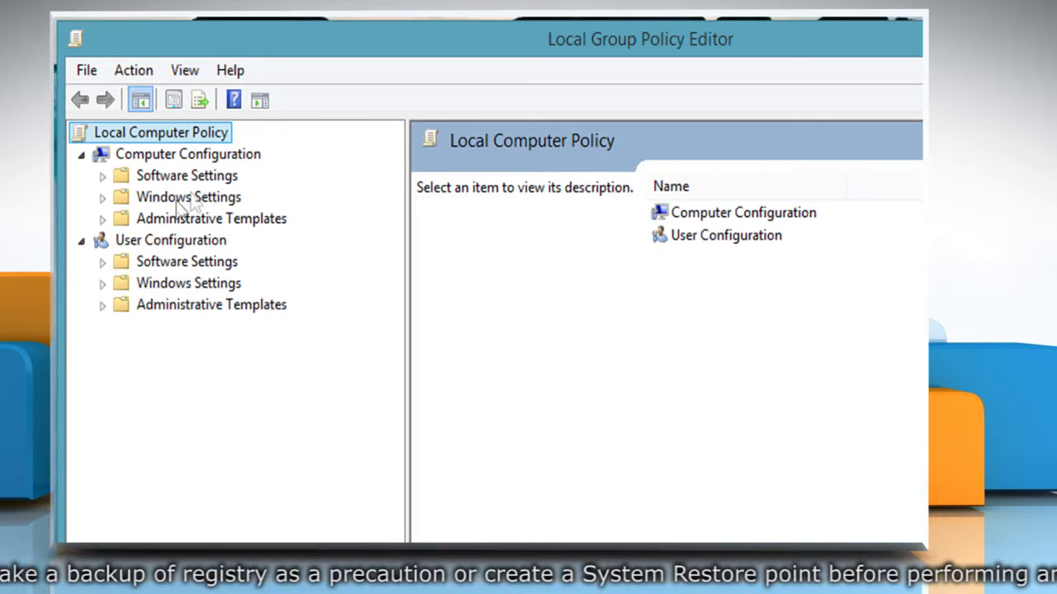
- Browse to Internet Explorer's Security Features and open 'Do not display the reveal password button'
{"action": "left_click", "coordinate": [102, 219]}
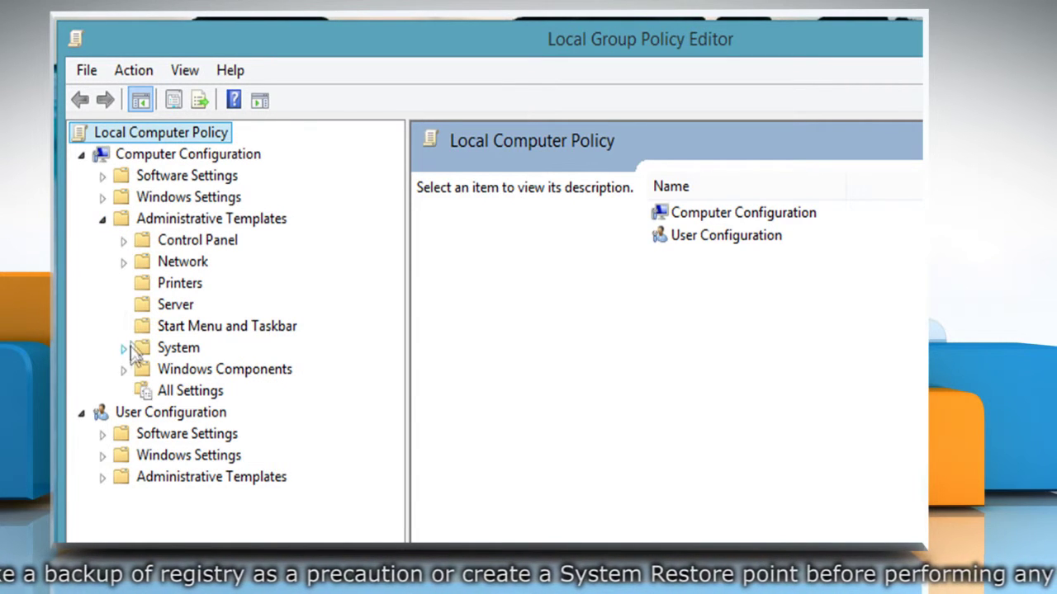
{"action": "left_click", "coordinate": [125, 369]}
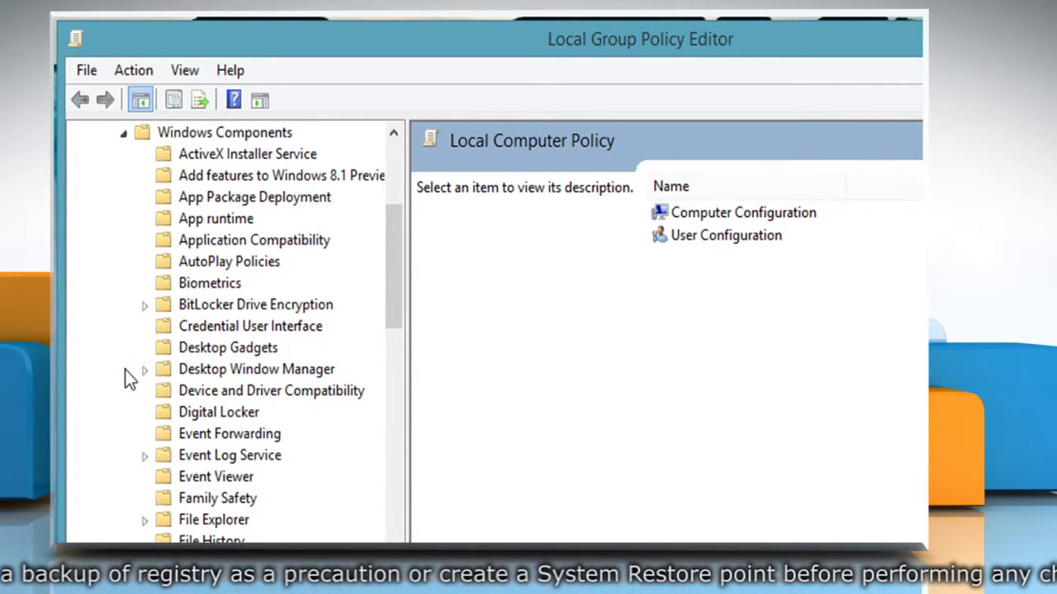
{"action": "scroll", "coordinate": [125, 369], "scroll_direction": "down", "scroll_amount": 3}
{"action": "left_click", "coordinate": [144, 412]}
{"action": "left_click", "coordinate": [230, 520]}
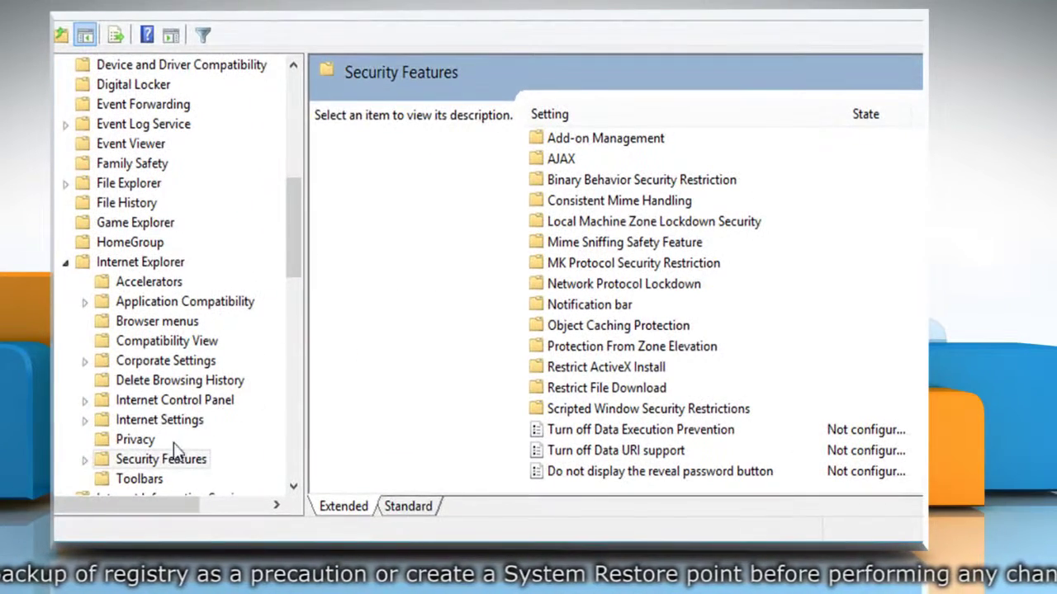
{"action": "left_click", "coordinate": [165, 461]}
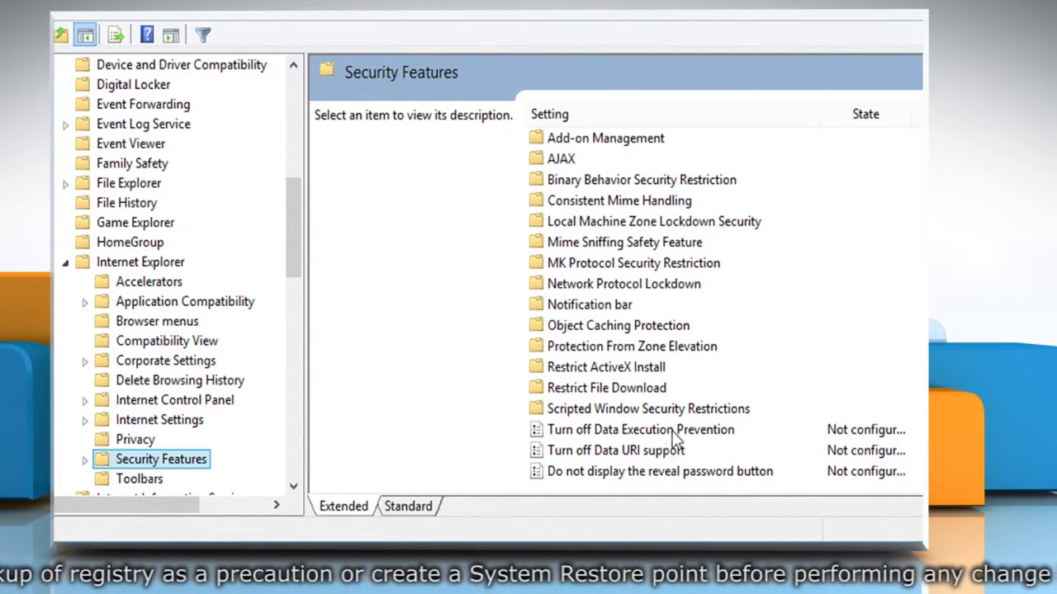
{"action": "left_click", "coordinate": [660, 472]}
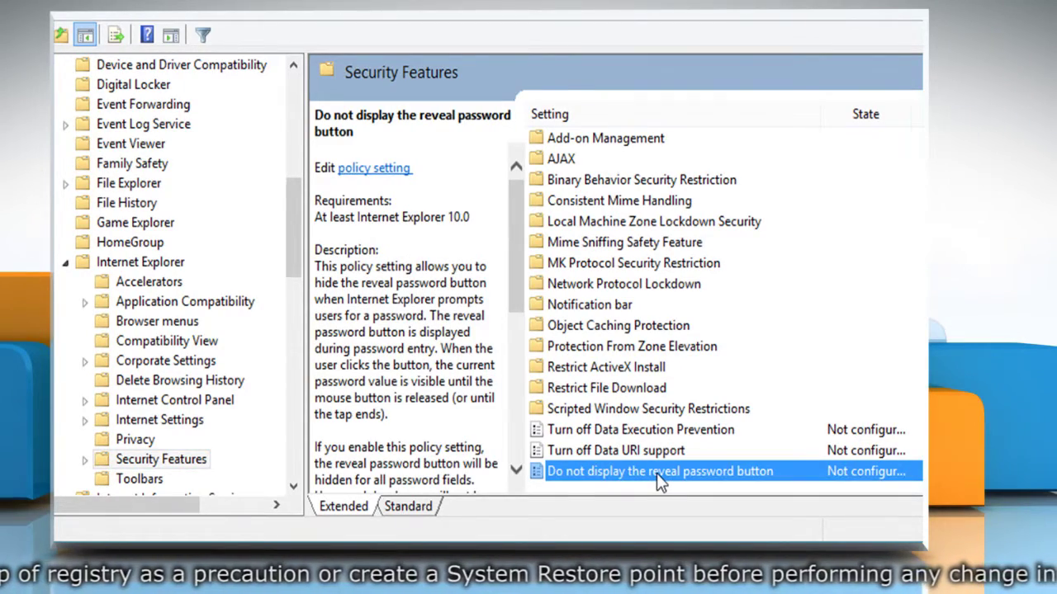
{"action": "double_click", "coordinate": [656, 473]}
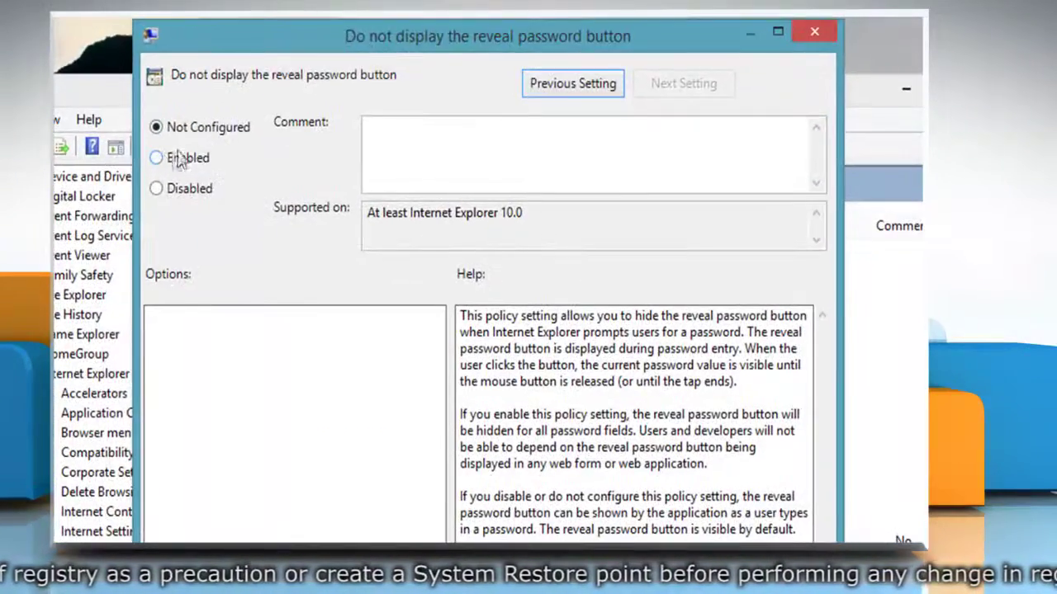
- Enable the policy, then reset it to Not Configured and close the editor
{"action": "left_click", "coordinate": [161, 158]}
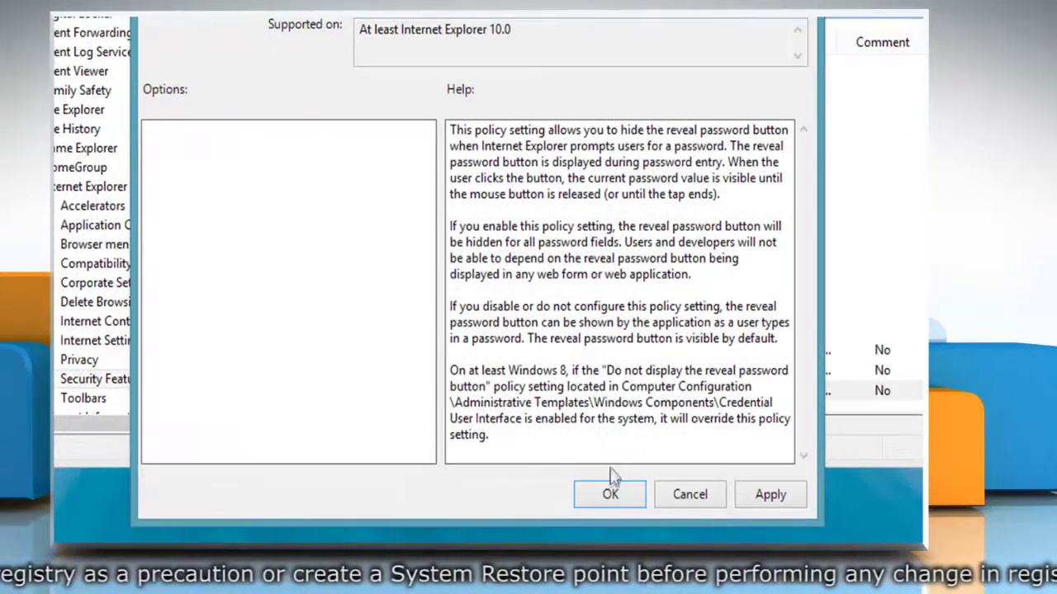
{"action": "left_click", "coordinate": [611, 495]}
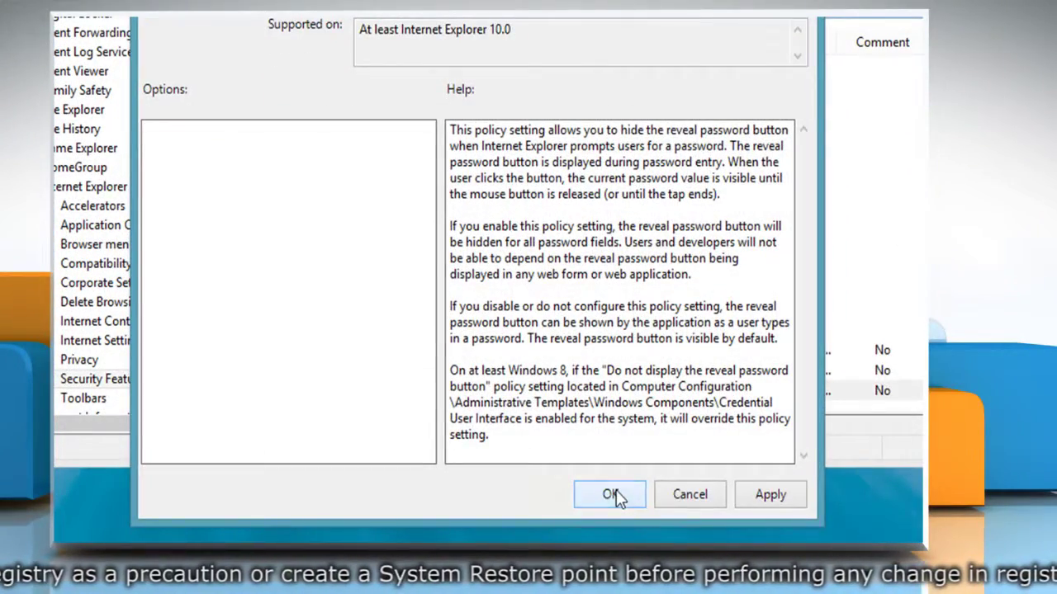
{"action": "double_click", "coordinate": [650, 400]}
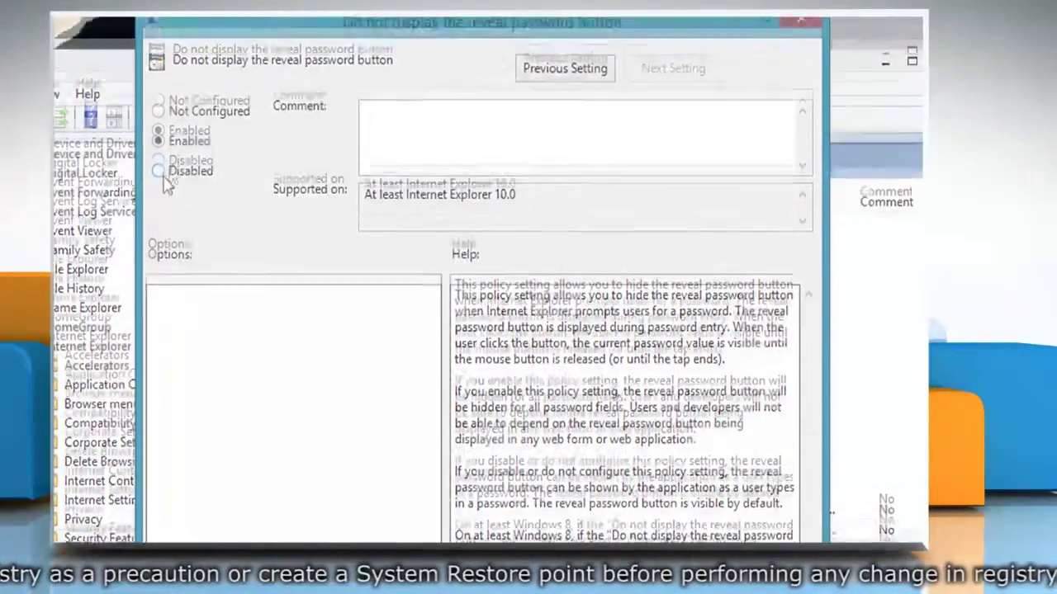
{"action": "left_click", "coordinate": [158, 125]}
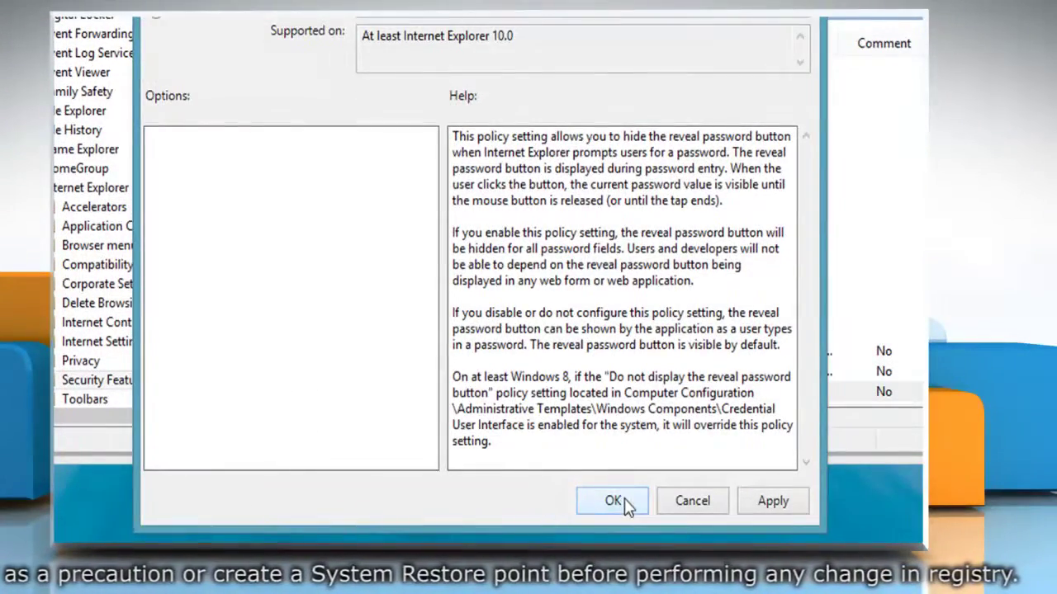
{"action": "left_click", "coordinate": [613, 531]}
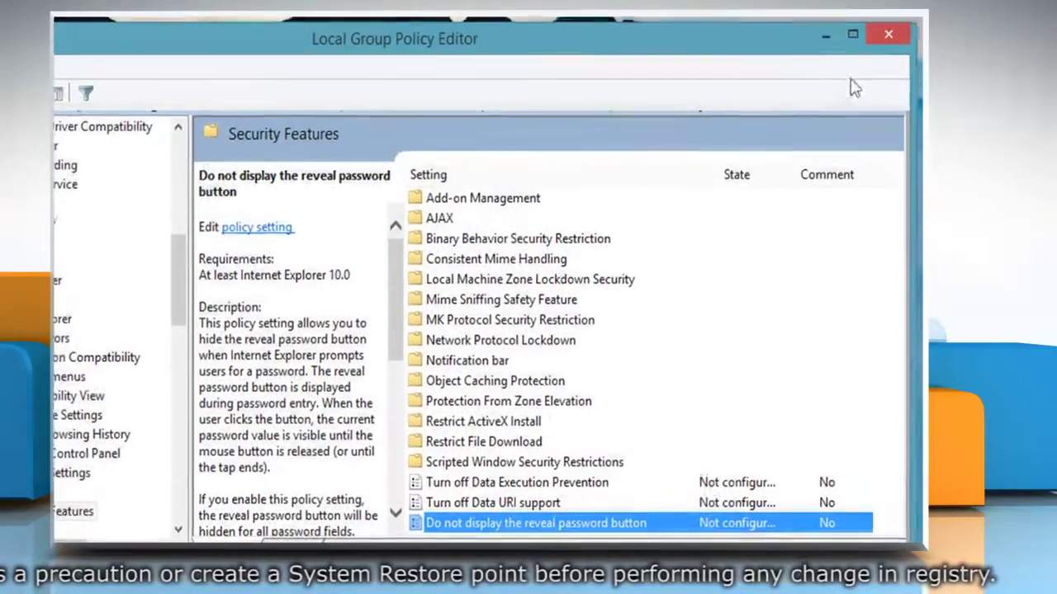
{"action": "left_click", "coordinate": [881, 40]}
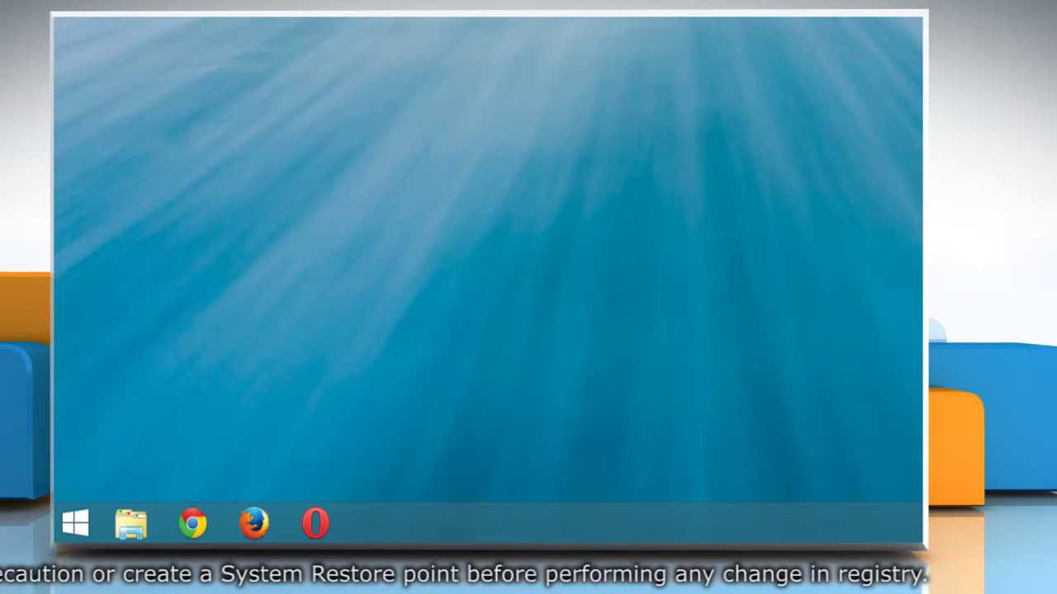
- Enter regedit.exe in the Win+R Run box and launch it
{"action": "key", "text": "super+r"}
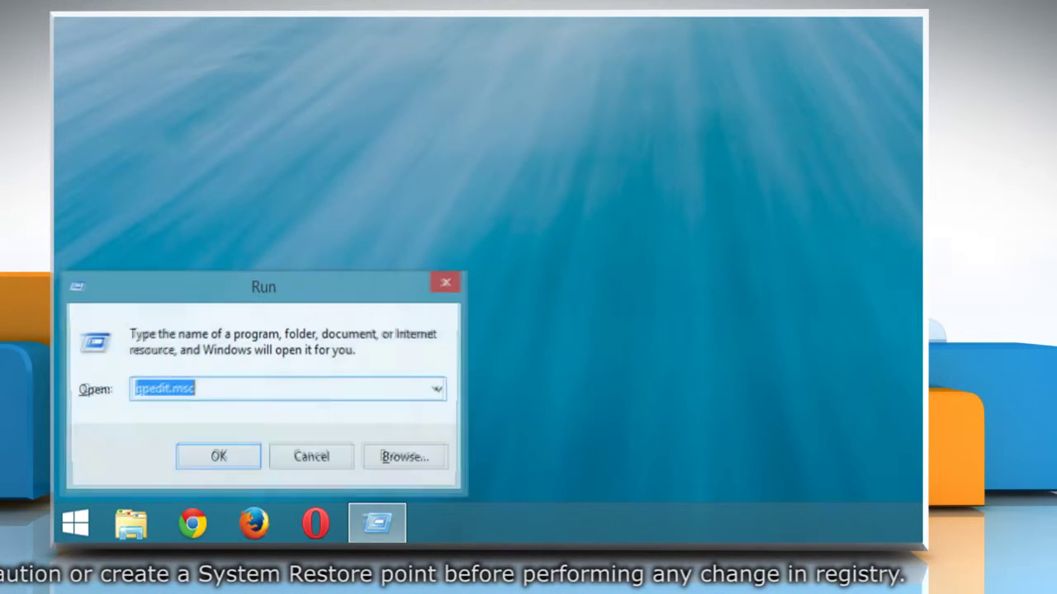
{"action": "key", "text": "Down"}
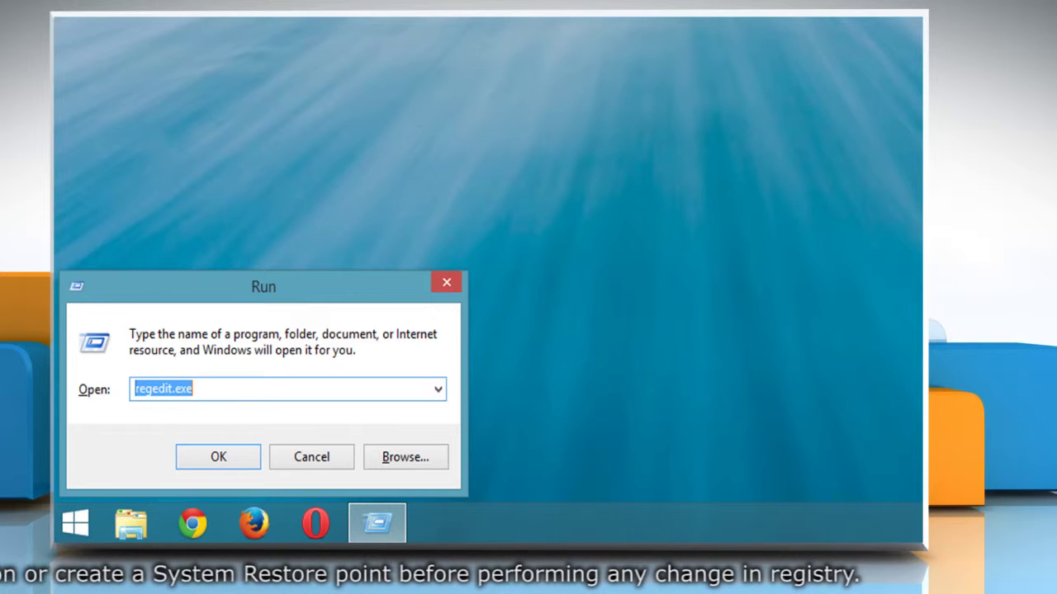
{"action": "type", "text": "regedit"}
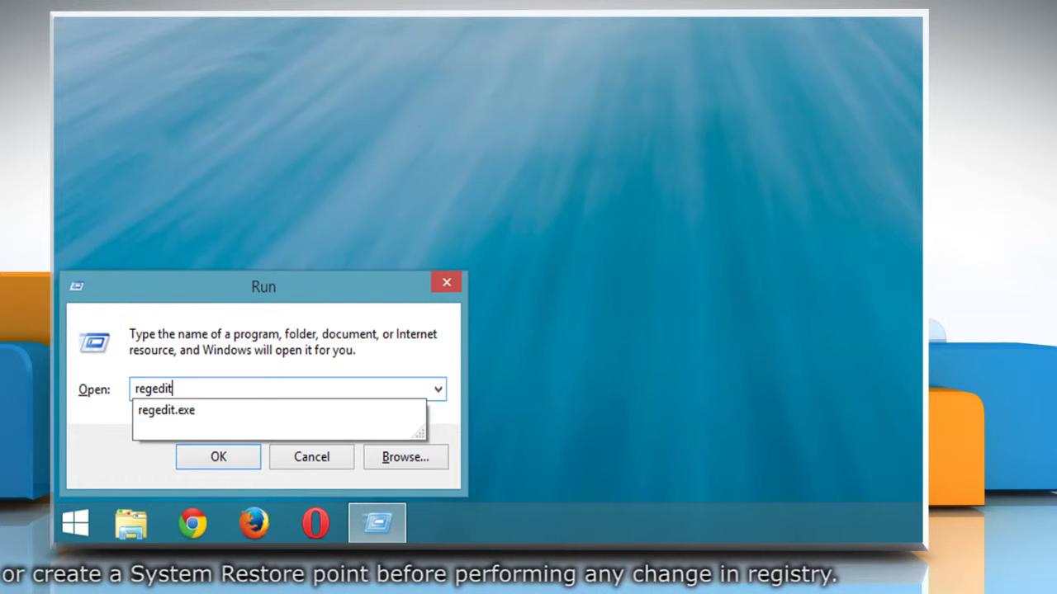
{"action": "type", "text": ".exe"}
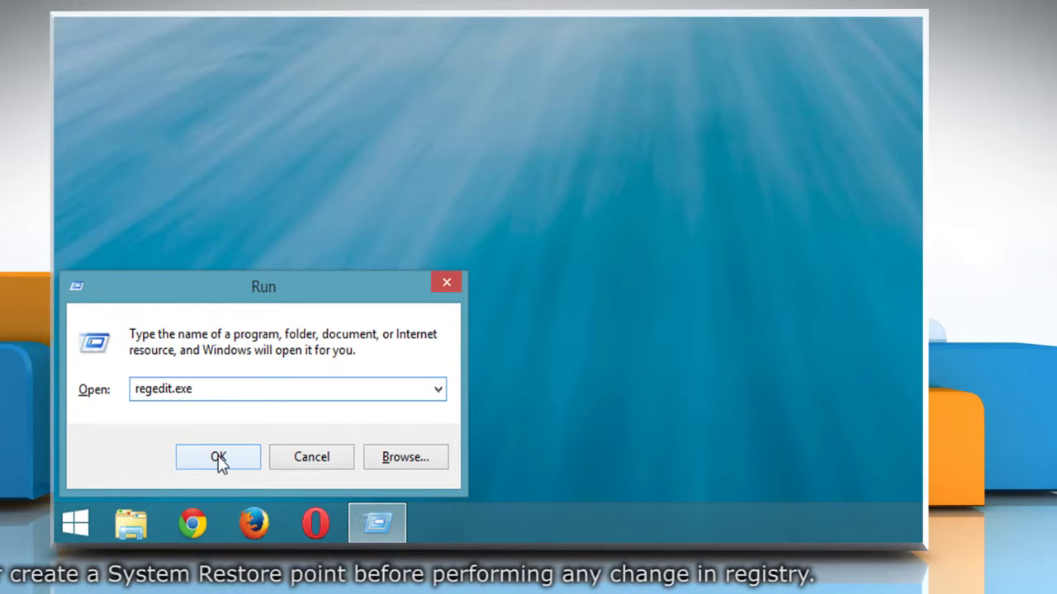
{"action": "left_click", "coordinate": [219, 459]}
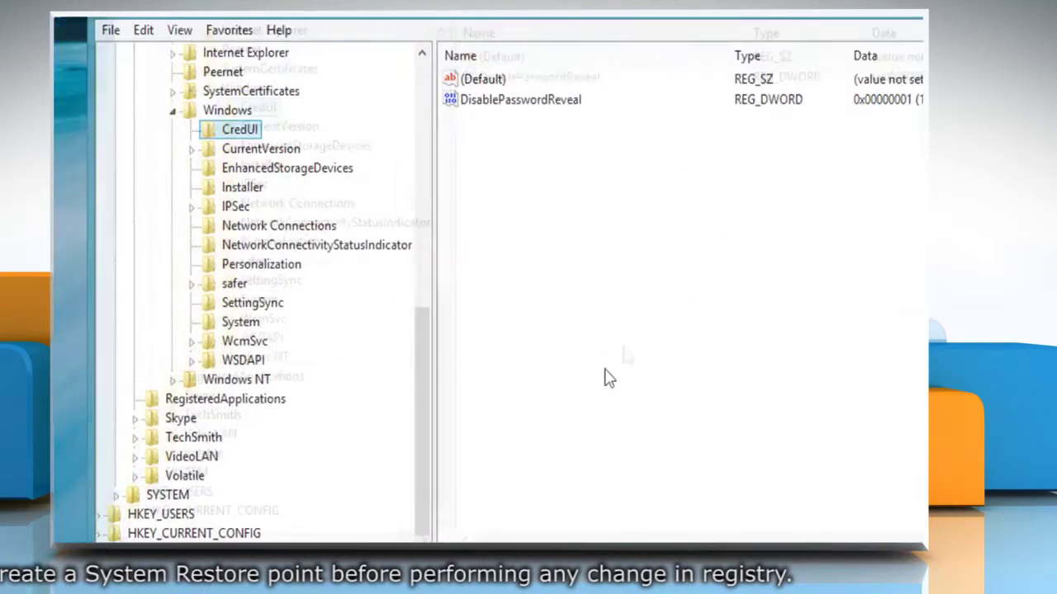
- Navigate the registry tree to HKEY_LOCAL_MACHINE\SOFTWARE\Policies\Microsoft\Internet Explorer
{"action": "key", "text": "Left"}
{"action": "key", "text": "Left"}
{"action": "key", "text": "Left"}
{"action": "key", "text": "Left"}
{"action": "key", "text": "Left"}
{"action": "key", "text": "Left"}
{"action": "key", "text": "Left"}
{"action": "key", "text": "Left"}
{"action": "key", "text": "Left"}
{"action": "key", "text": "Left"}
{"action": "key", "text": "Left"}
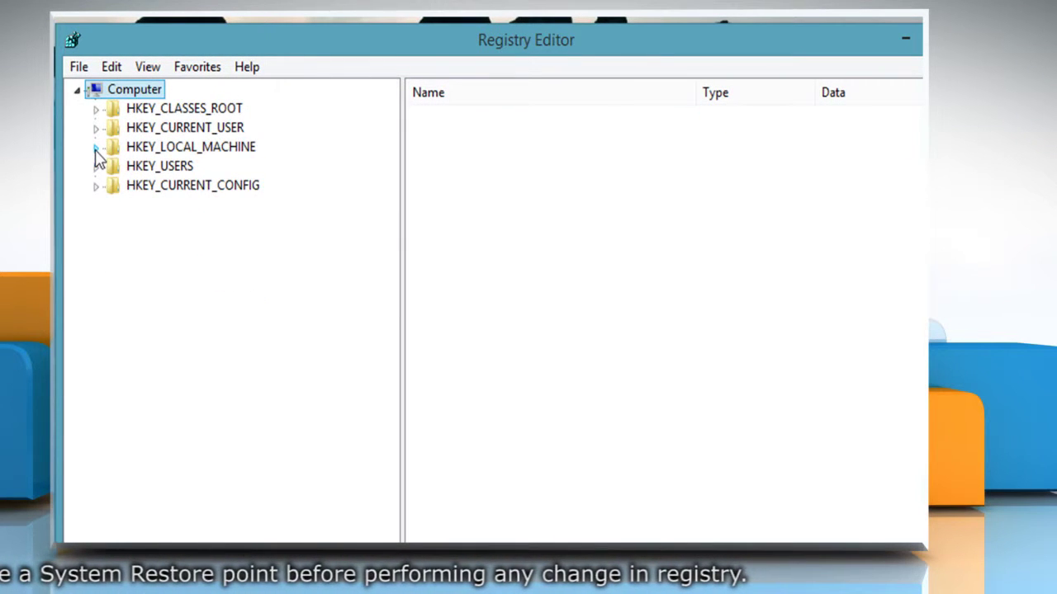
{"action": "left_click", "coordinate": [96, 149]}
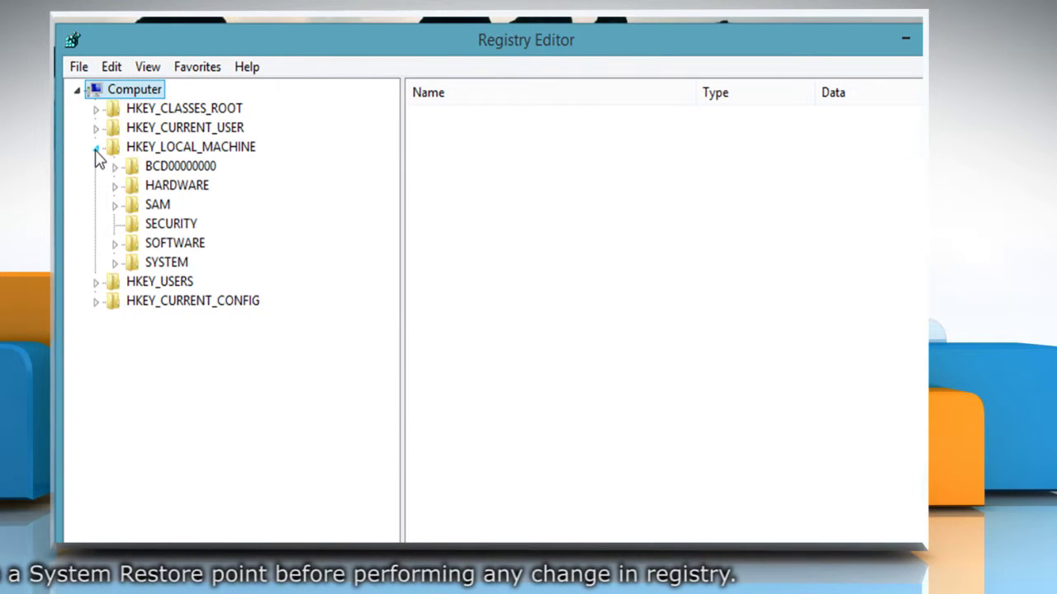
{"action": "left_click", "coordinate": [115, 244]}
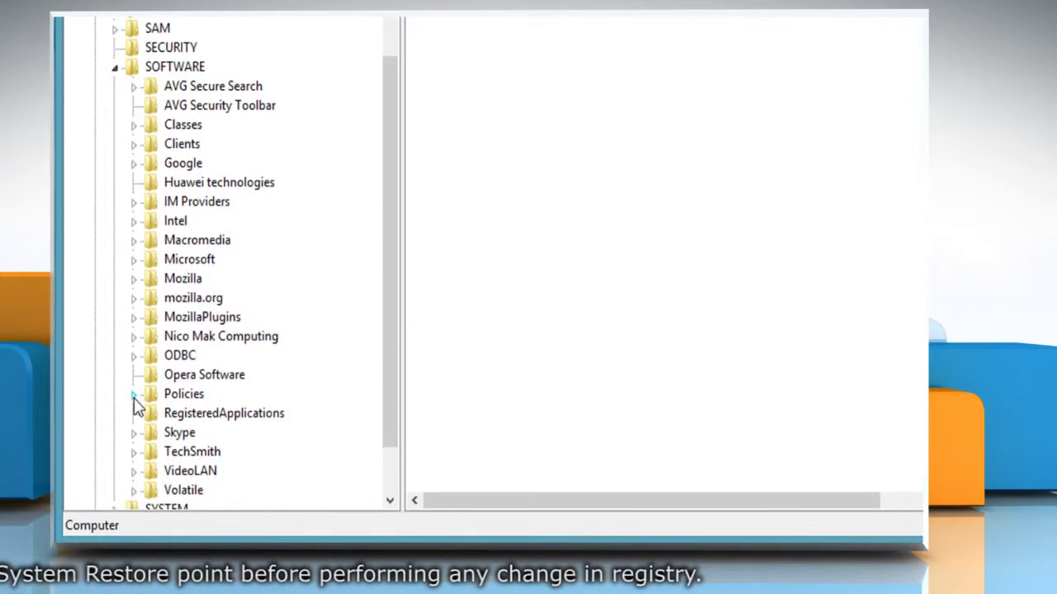
{"action": "left_click", "coordinate": [135, 396]}
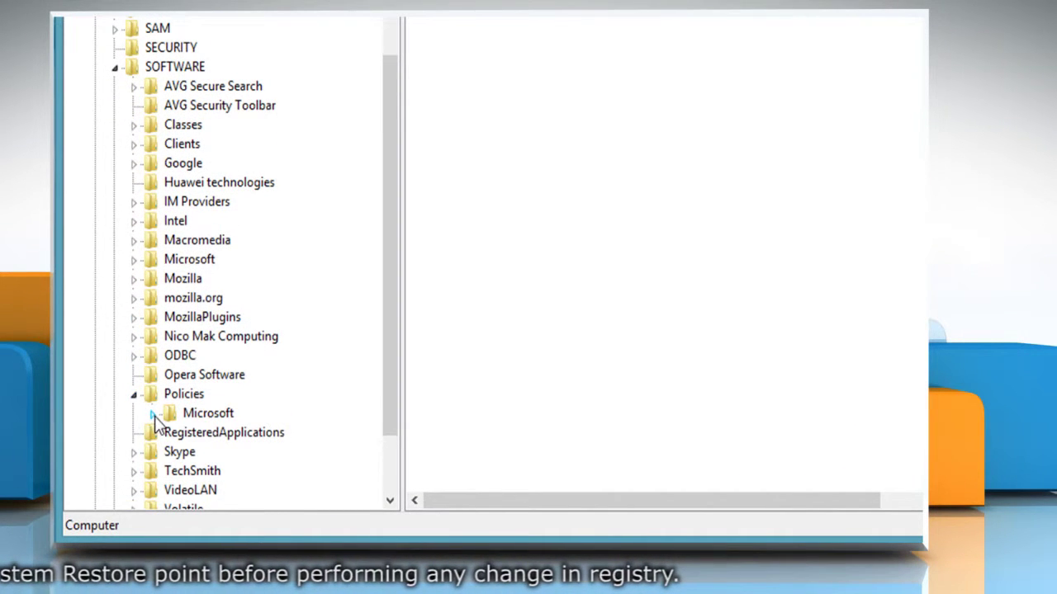
{"action": "left_click", "coordinate": [154, 415]}
{"action": "left_click", "coordinate": [171, 415]}
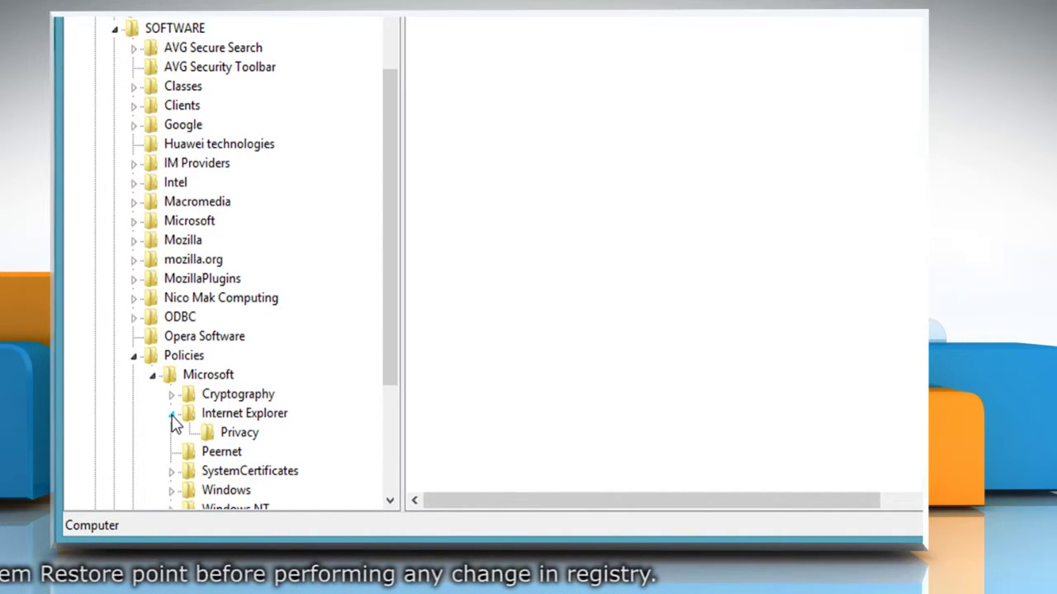
{"action": "left_click", "coordinate": [239, 436]}
{"action": "left_click", "coordinate": [252, 417]}
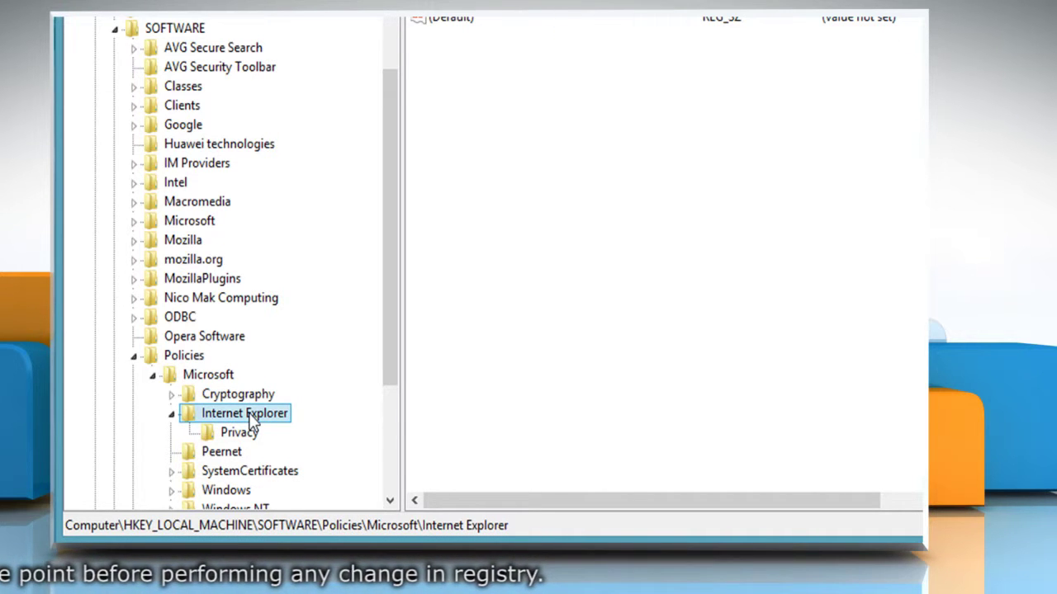
- Create a new key named Main under the Internet Explorer policy key
{"action": "right_click", "coordinate": [553, 171]}
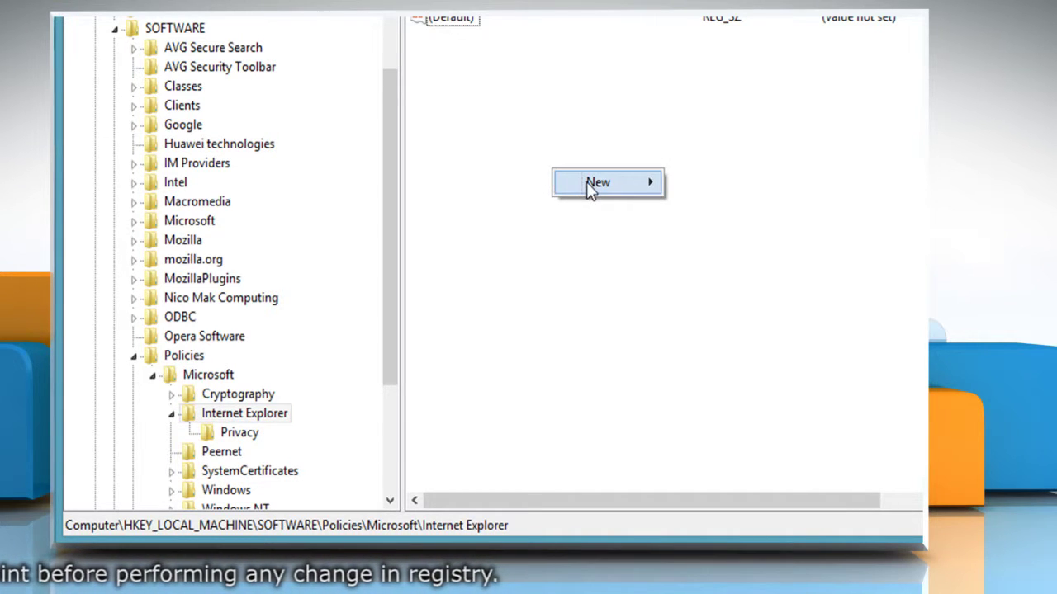
{"action": "mouse_move", "coordinate": [590, 188]}
{"action": "left_click", "coordinate": [698, 190]}
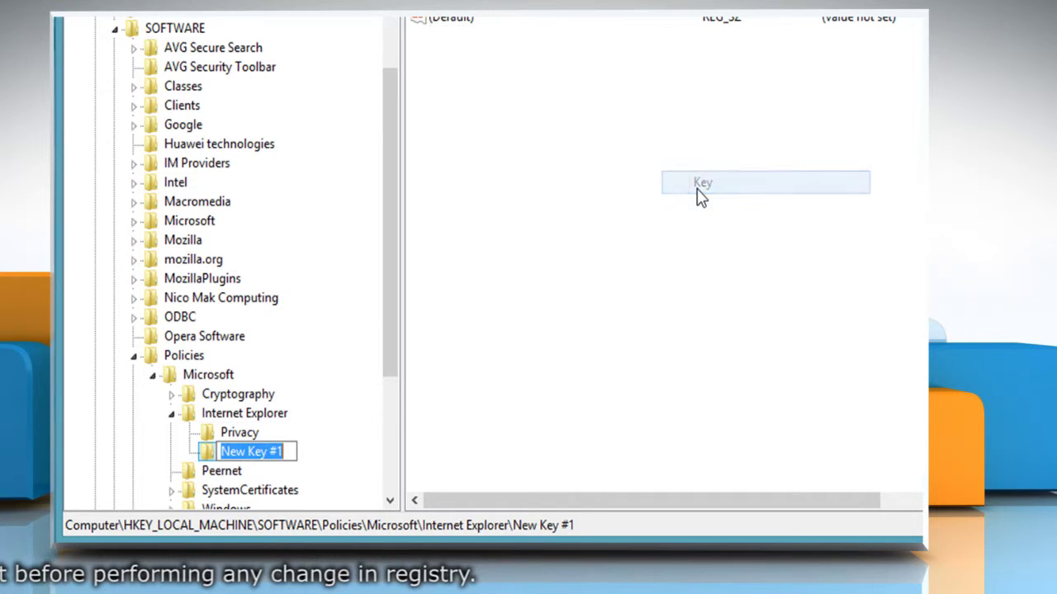
{"action": "key", "text": "BackSpace"}
{"action": "type", "text": "Main"}
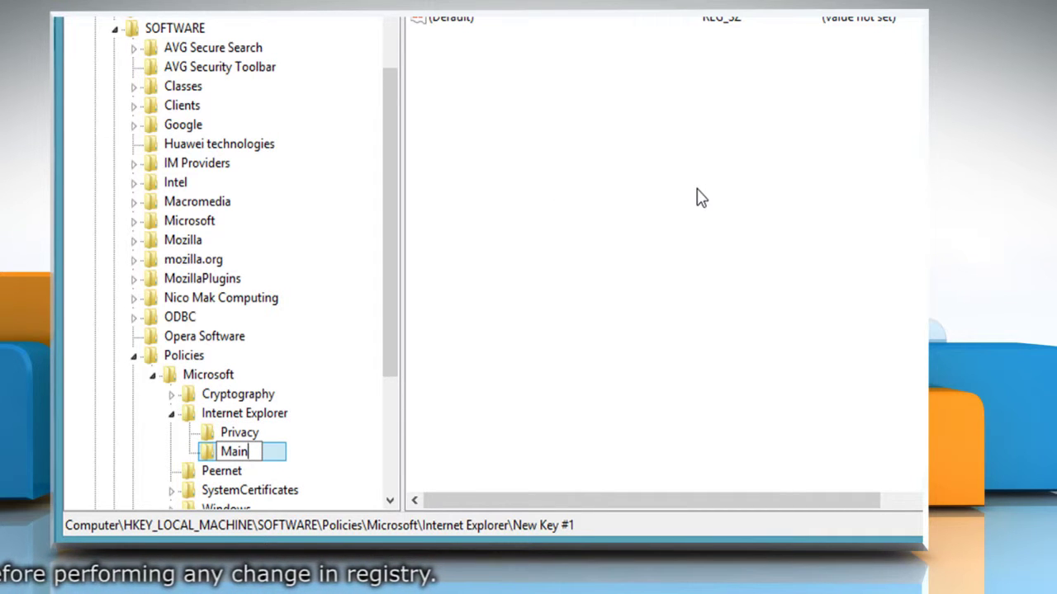
{"action": "key", "text": "Return"}
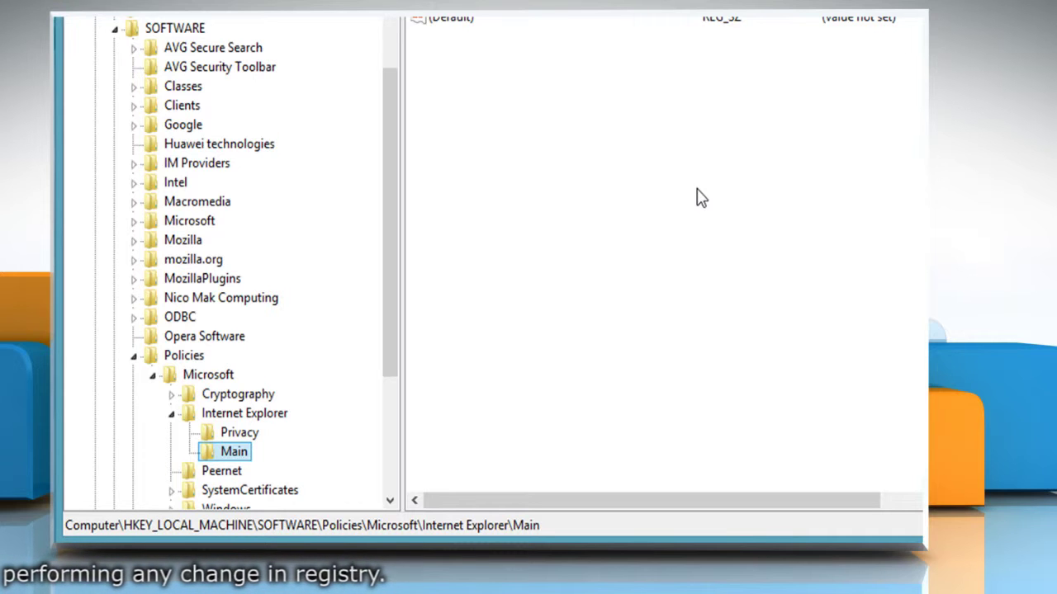
- Add a DWORD (32-bit) value DisablePasswordReveal in Main and set its data to 1
{"action": "right_click", "coordinate": [433, 82]}
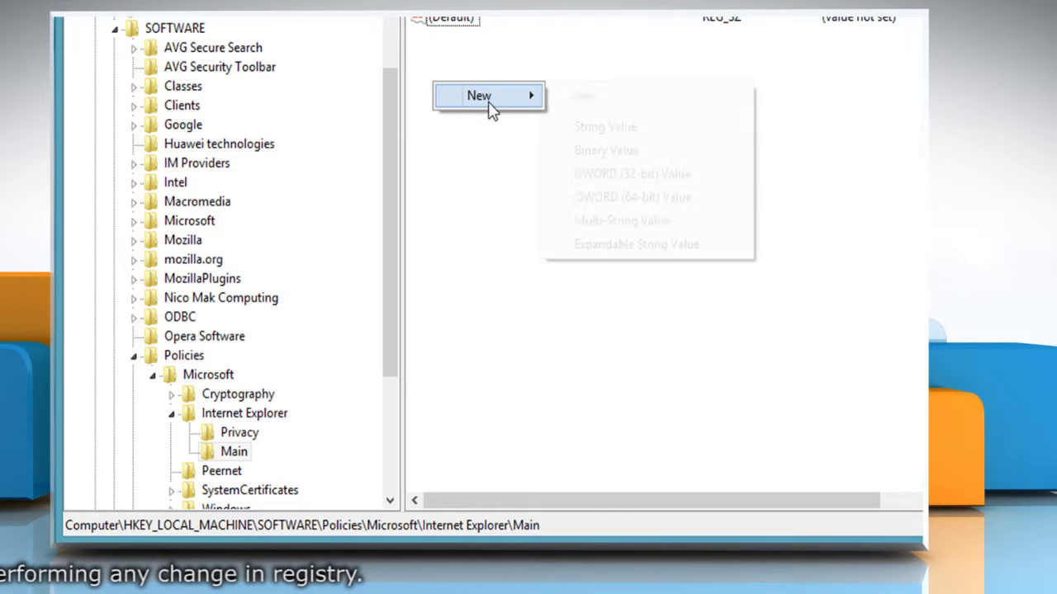
{"action": "mouse_move", "coordinate": [490, 109]}
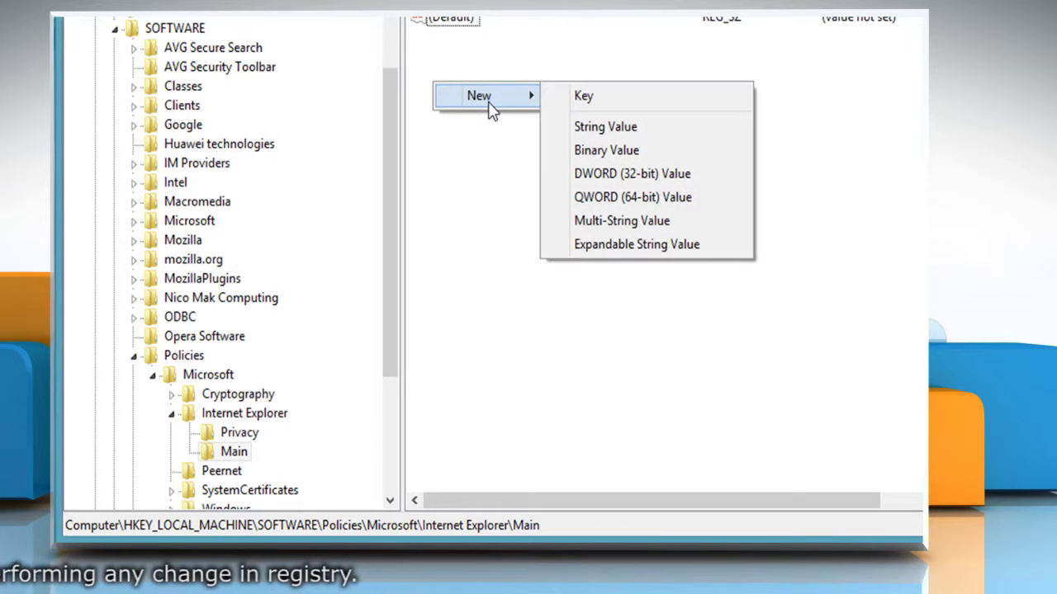
{"action": "left_click", "coordinate": [625, 175]}
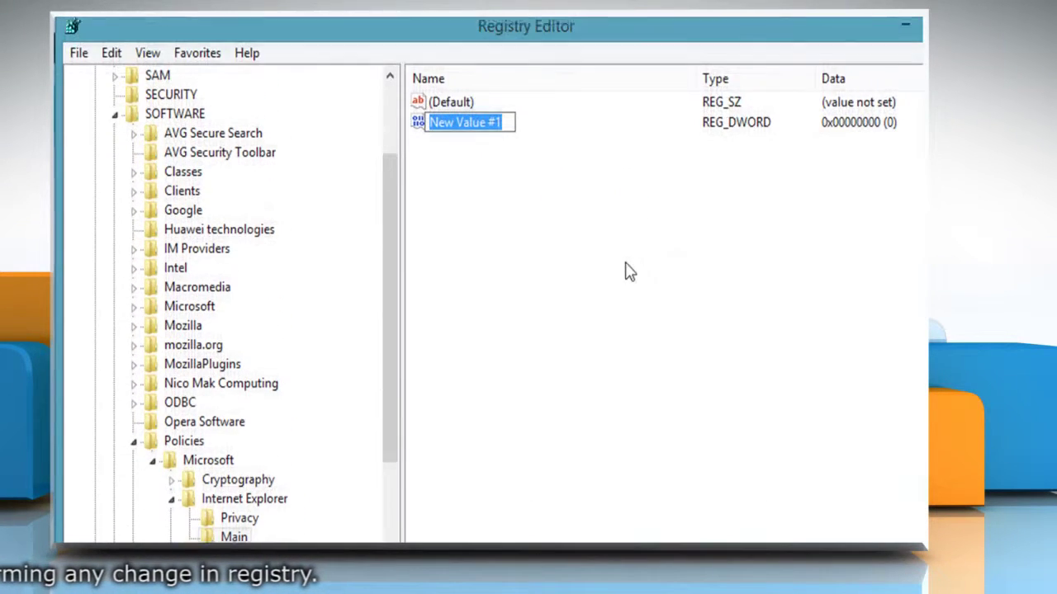
{"action": "type", "text": "Disabl"}
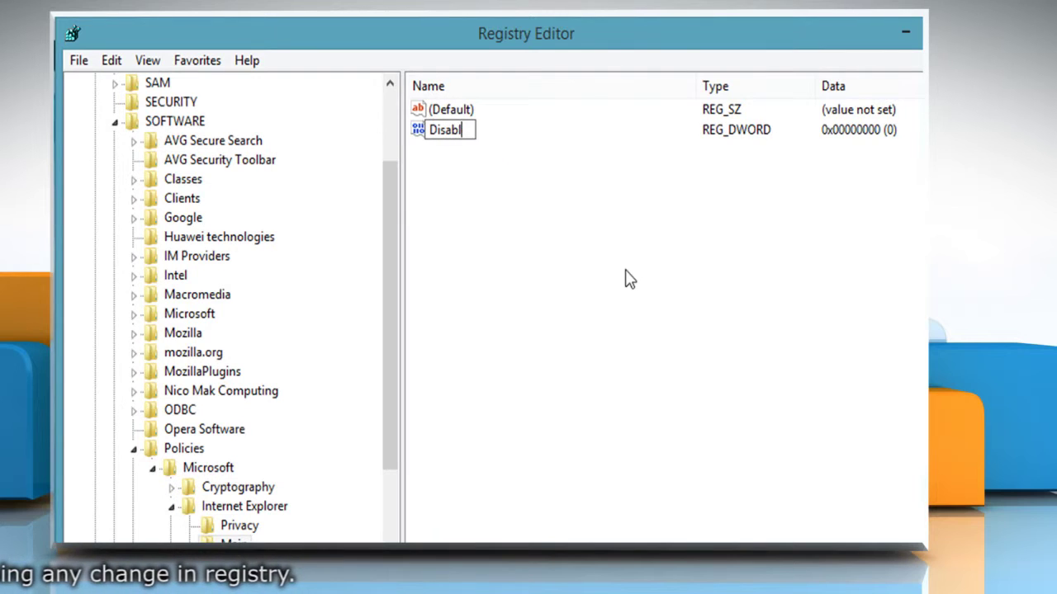
{"action": "type", "text": "ePasswordReveal"}
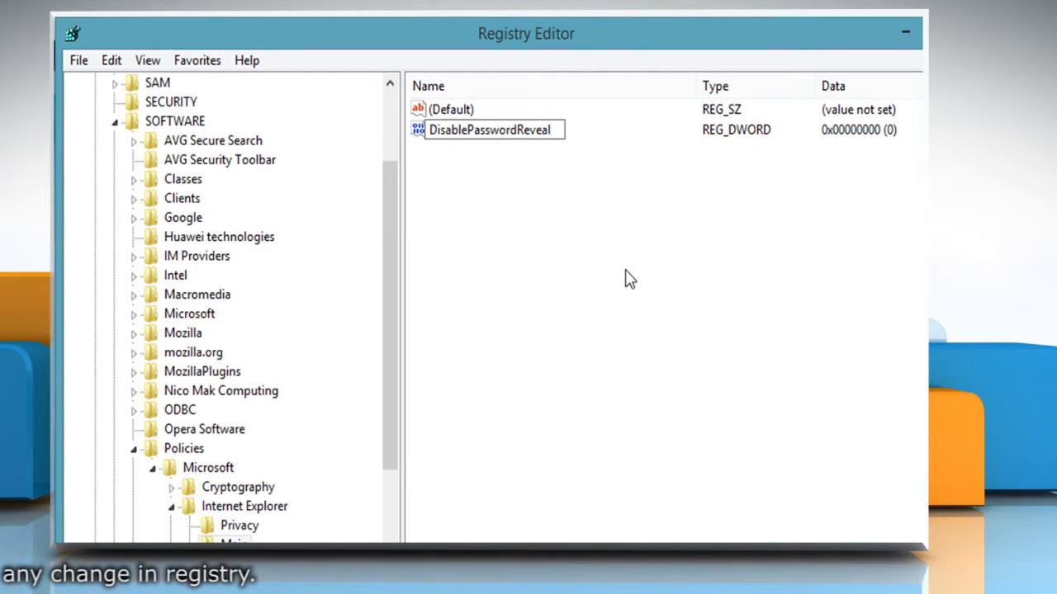
{"action": "key", "text": "Return"}
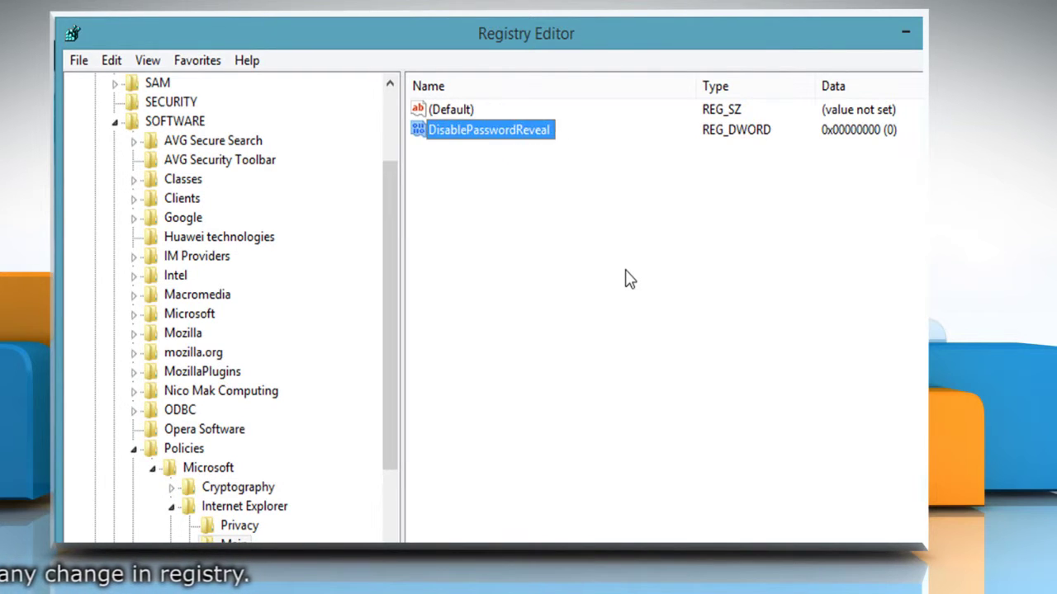
{"action": "double_click", "coordinate": [509, 139]}
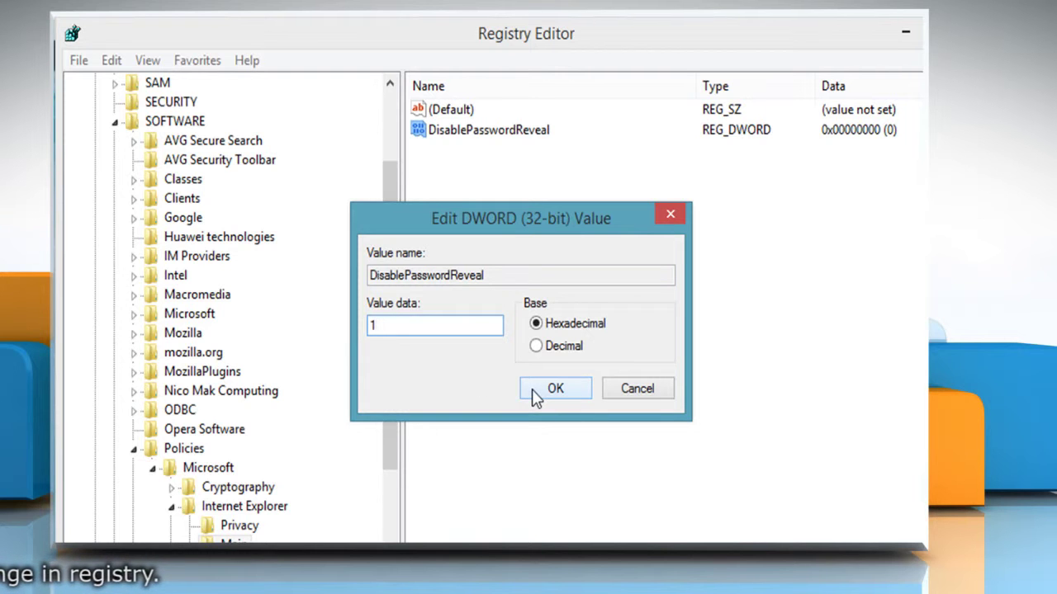
{"action": "left_click", "coordinate": [555, 389]}
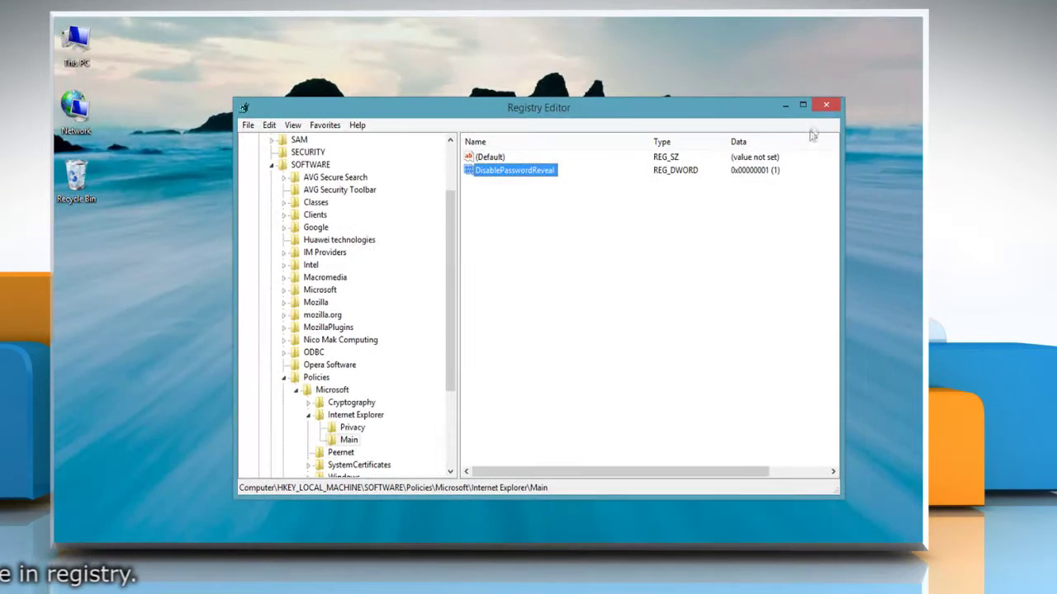
- Close the Registry Editor window with its title-bar Close button
{"action": "left_click", "coordinate": [826, 107]}
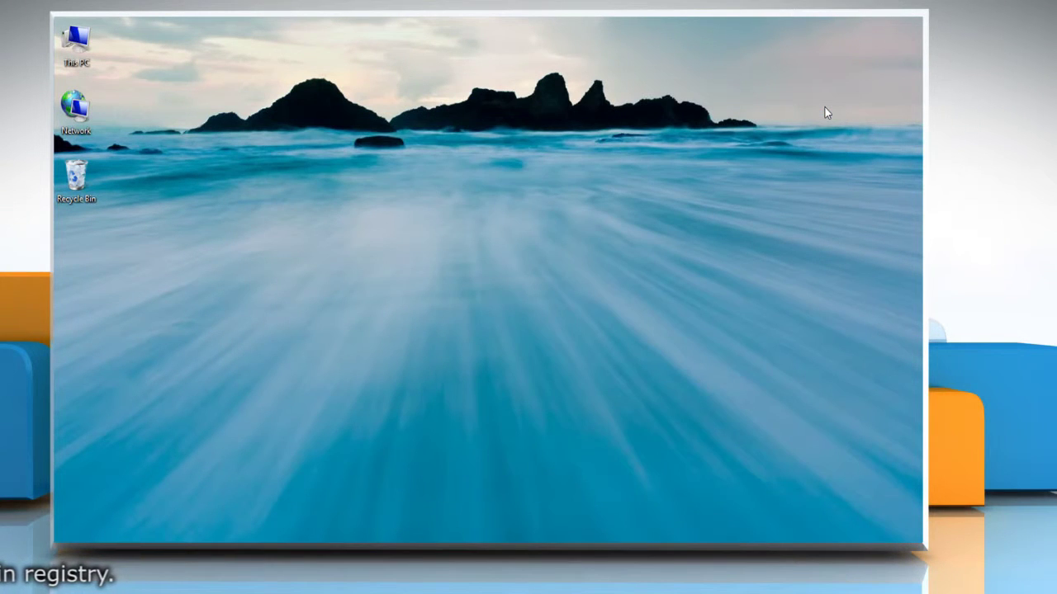